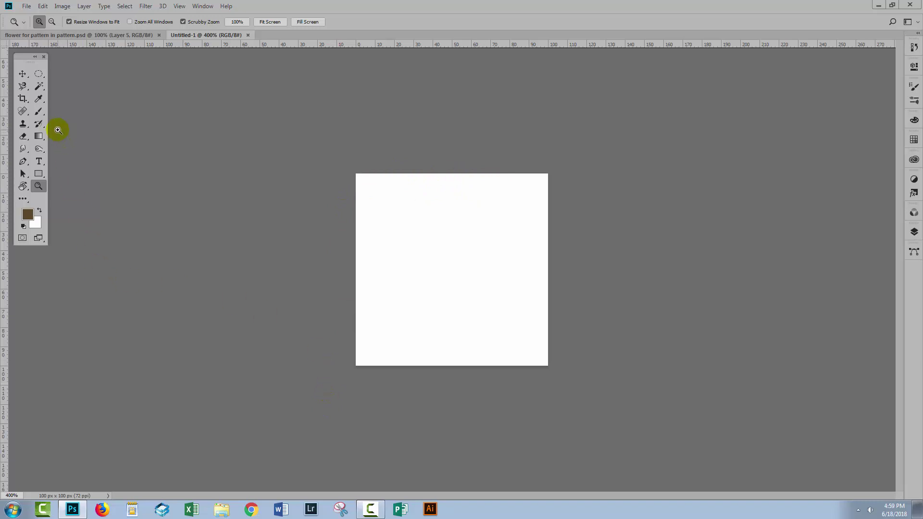
# - Select the left 50×100 px half of the canvas with the Rectangular Marquee
pyautogui.rightClick(38, 75)
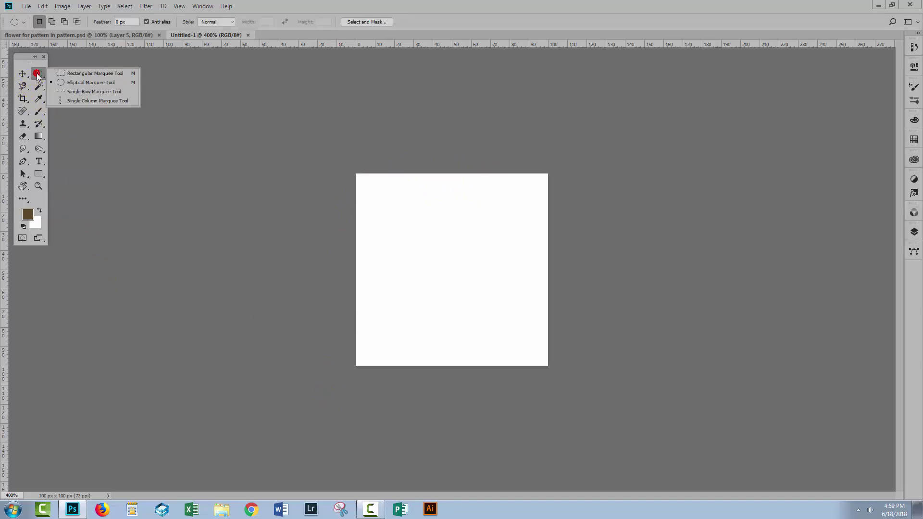
pyautogui.click(54, 72)
pyautogui.moveTo(353, 141); pyautogui.dragTo(451, 413)
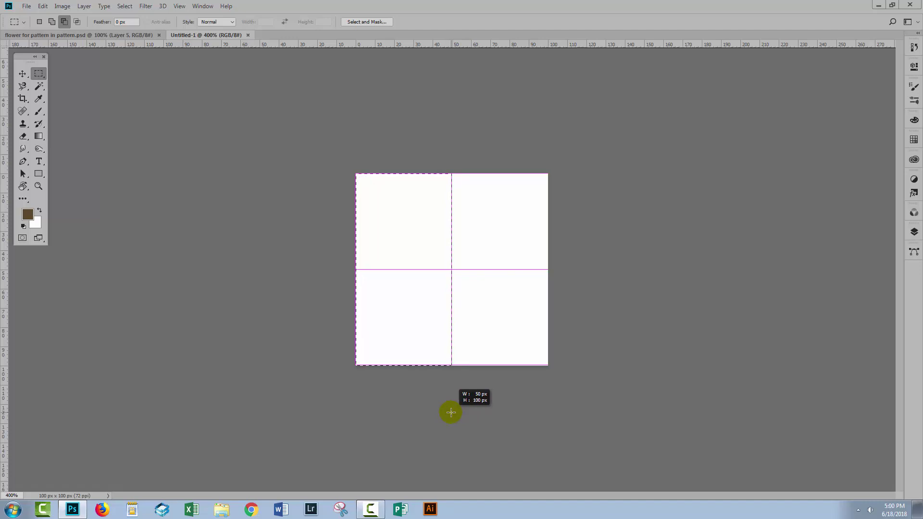
pyautogui.moveTo(451, 412); pyautogui.dragTo(450, 412)
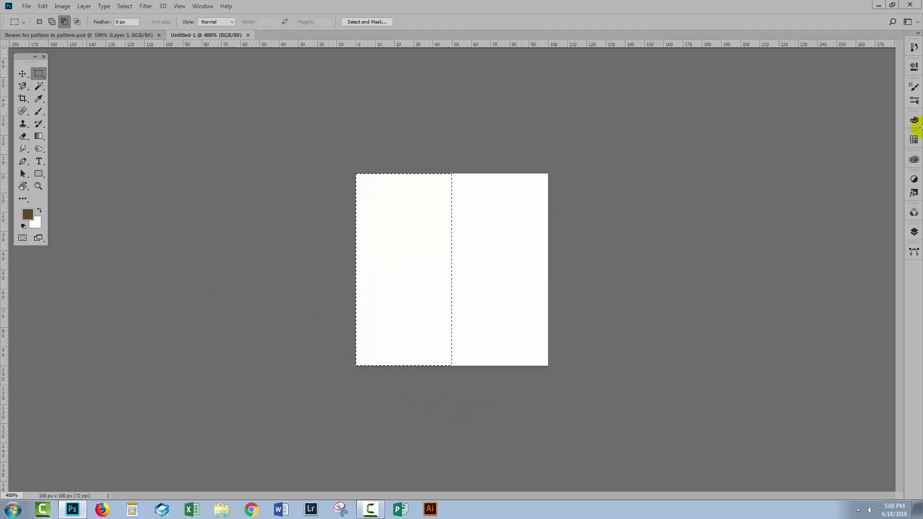
# - Set the foreground colour to light blue #88c2ef
pyautogui.click(27, 214)
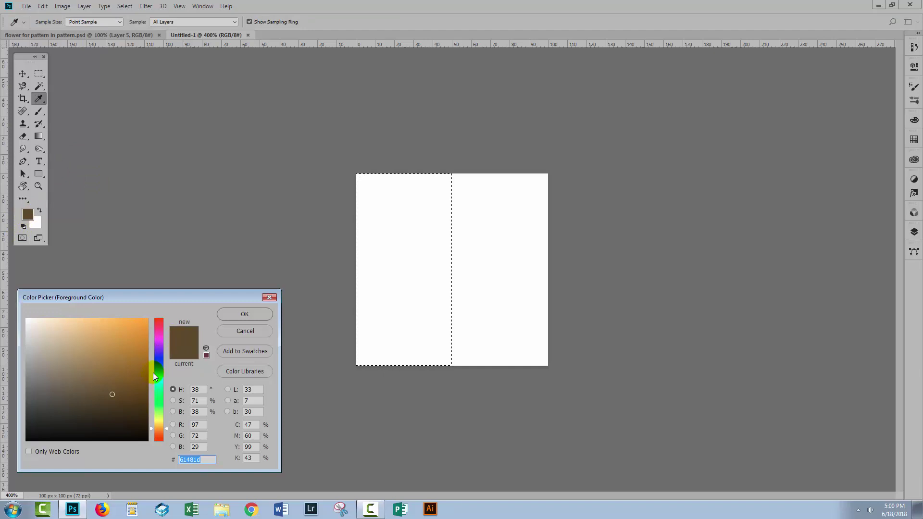
pyautogui.moveTo(153, 374); pyautogui.dragTo(156, 371)
pyautogui.click(79, 326)
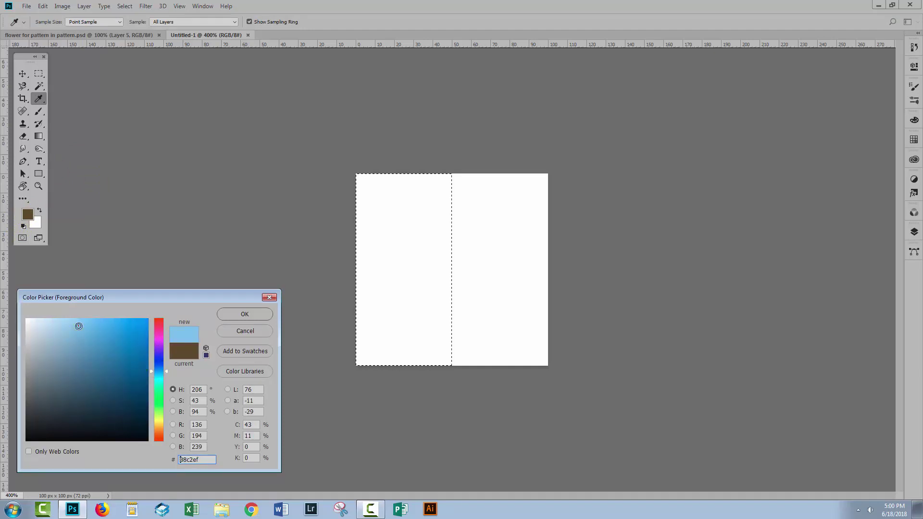
pyautogui.click(245, 314)
pyautogui.press('m')
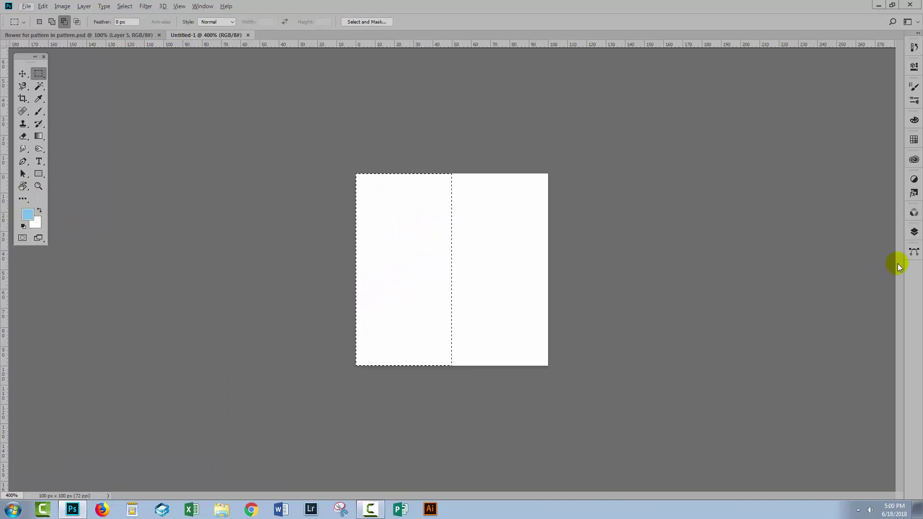
# - Fill the left-half selection light blue on new Layer 1, deselect, and add empty Layer 2
pyautogui.click(914, 233)
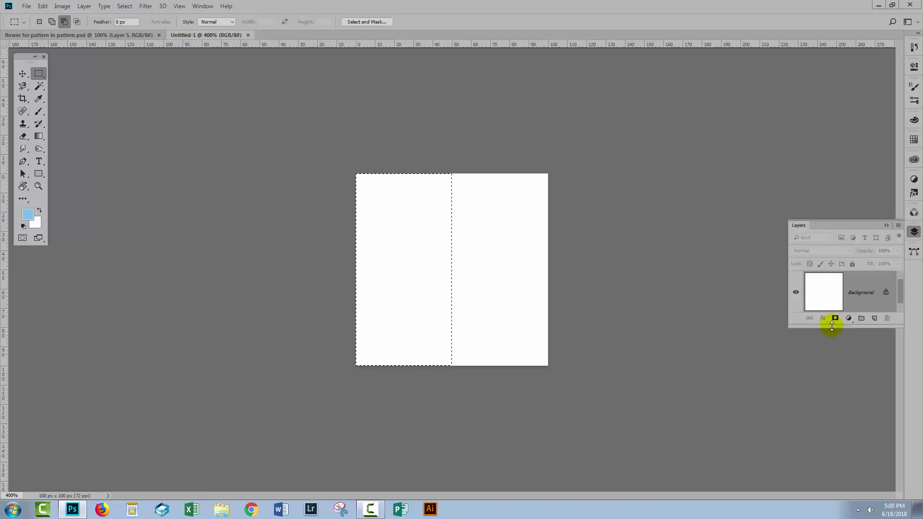
pyautogui.click(875, 410)
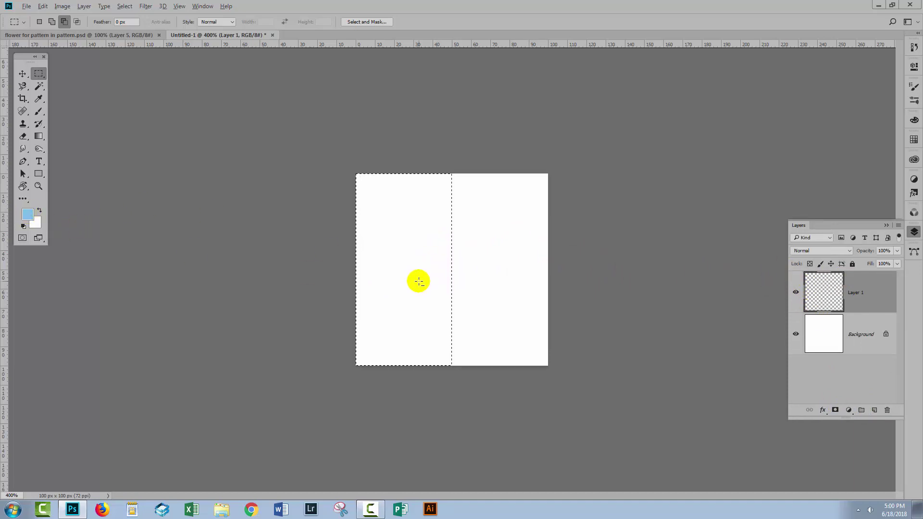
pyautogui.hotkey('alt', 'BackSpace')
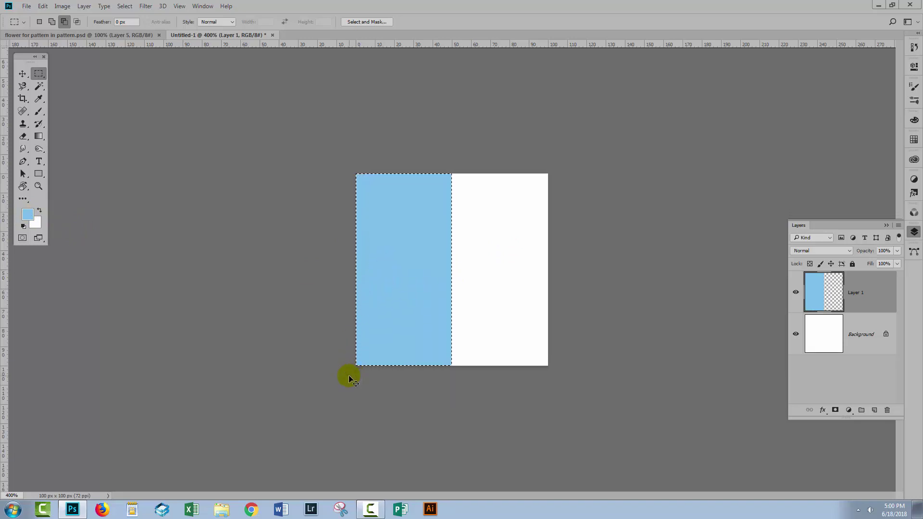
pyautogui.hotkey('ctrl', 'd')
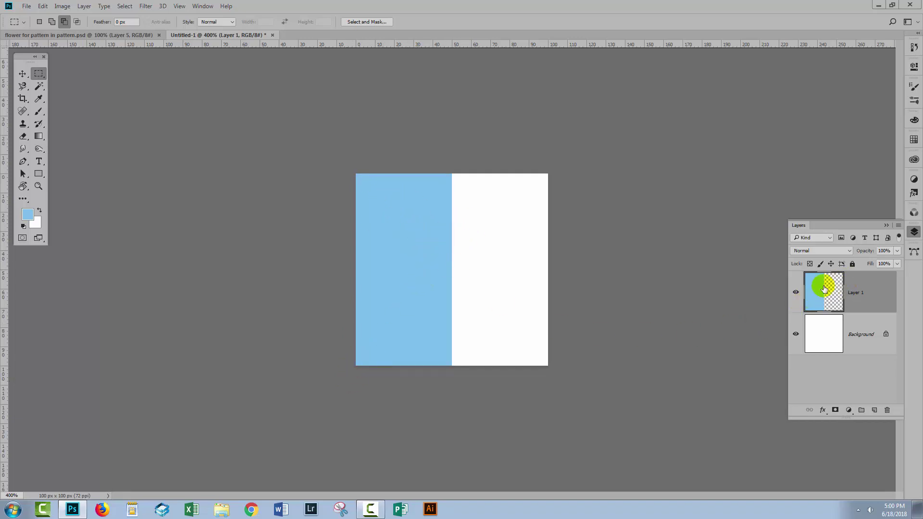
pyautogui.click(875, 410)
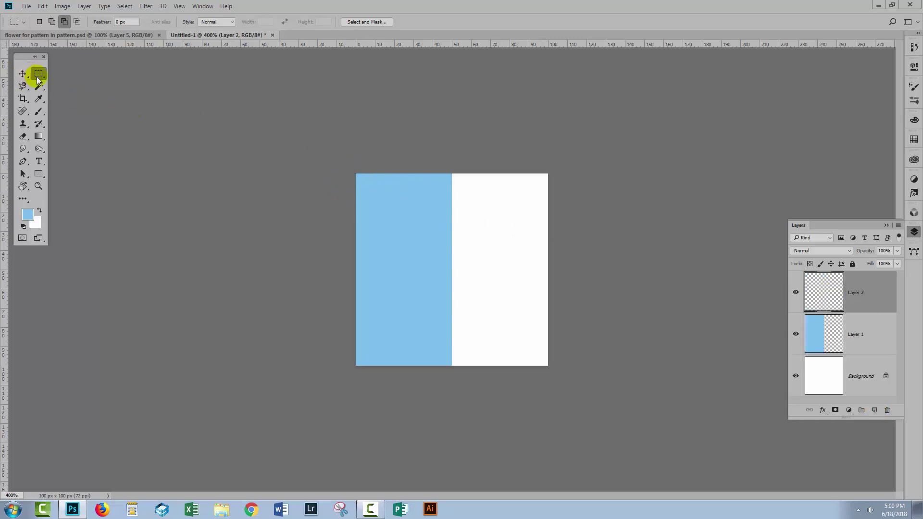
# - Fill the top 100×50 px half with blue on Layer 2 and set its blend mode to Multiply
pyautogui.moveTo(312, 139); pyautogui.dragTo(599, 268)
pyautogui.hotkey('alt', 'BackSpace')
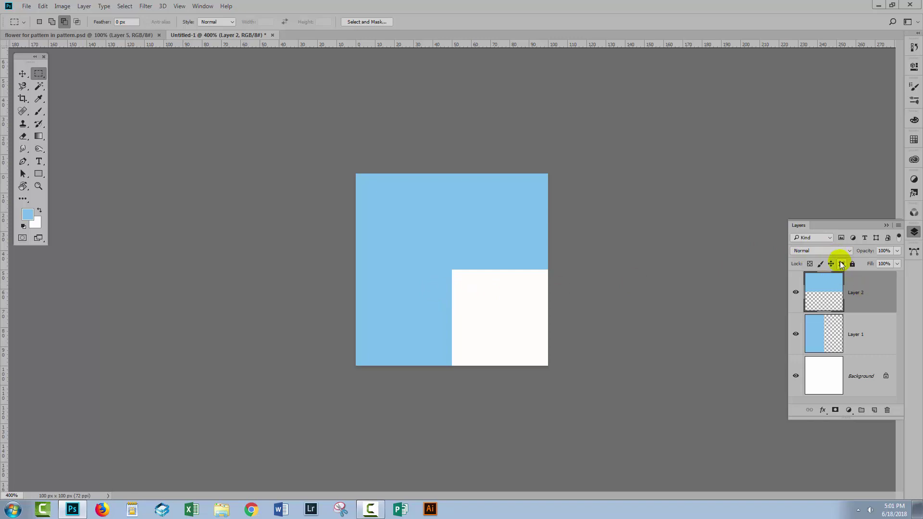
pyautogui.click(820, 254)
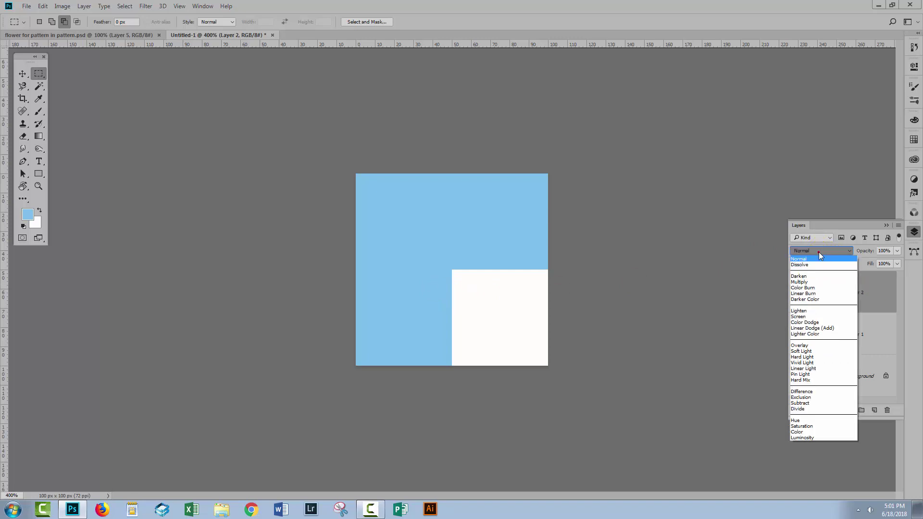
pyautogui.click(808, 285)
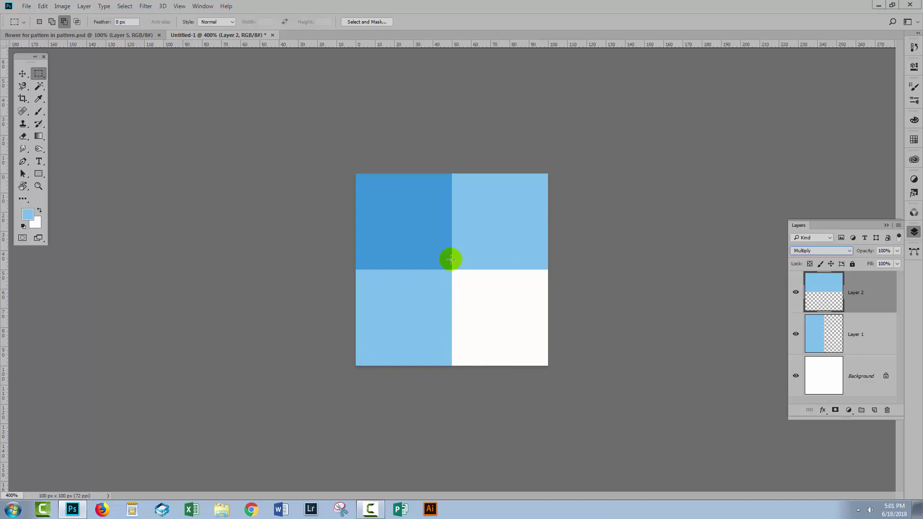
pyautogui.click(507, 226)
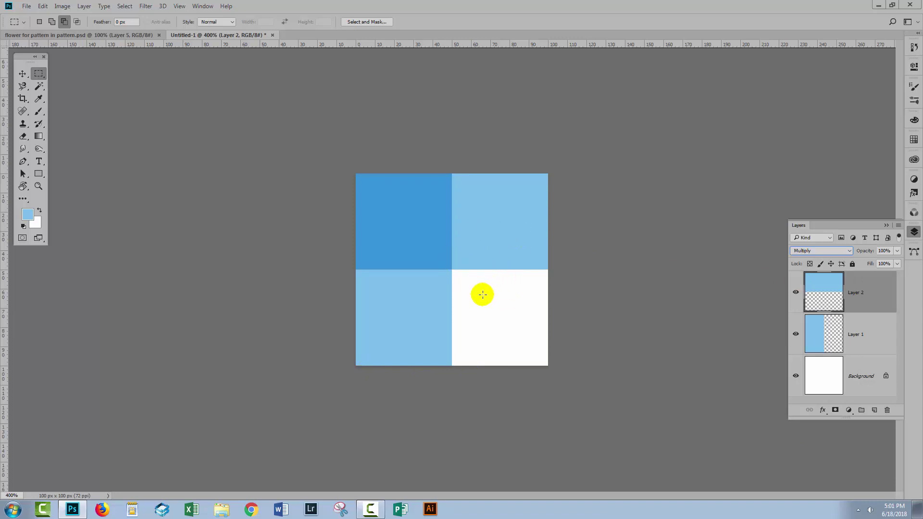
pyautogui.click(381, 230)
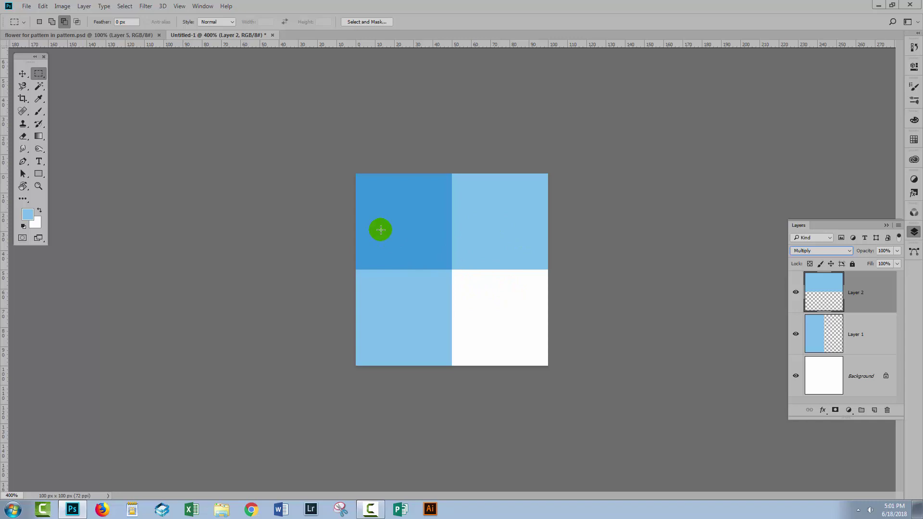
# - Select the whole canvas and define it as a pattern named 'Gingham'
pyautogui.click(125, 6)
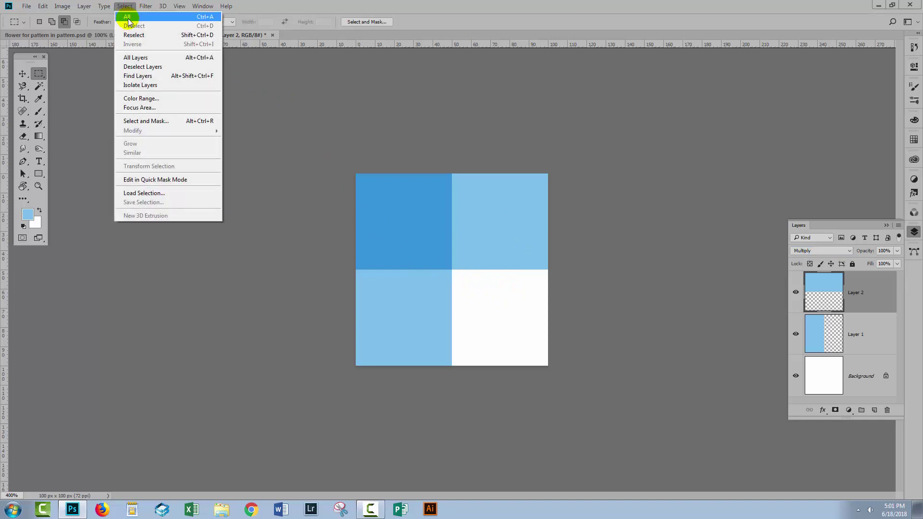
pyautogui.click(128, 18)
pyautogui.click(43, 6)
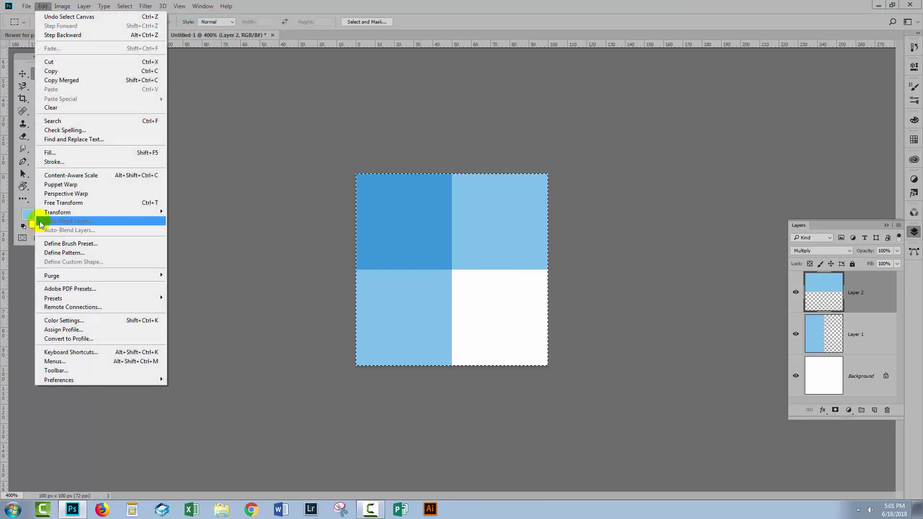
pyautogui.click(64, 253)
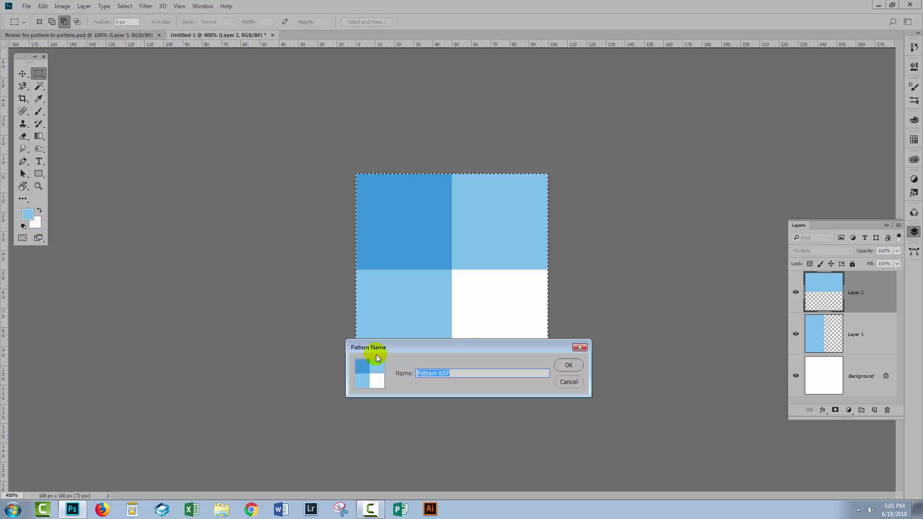
pyautogui.write('Ging')
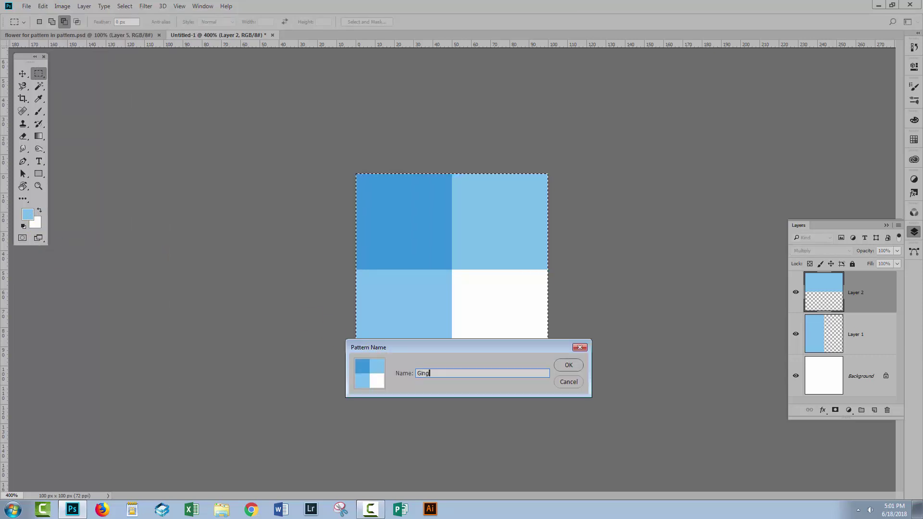
pyautogui.write('ham')
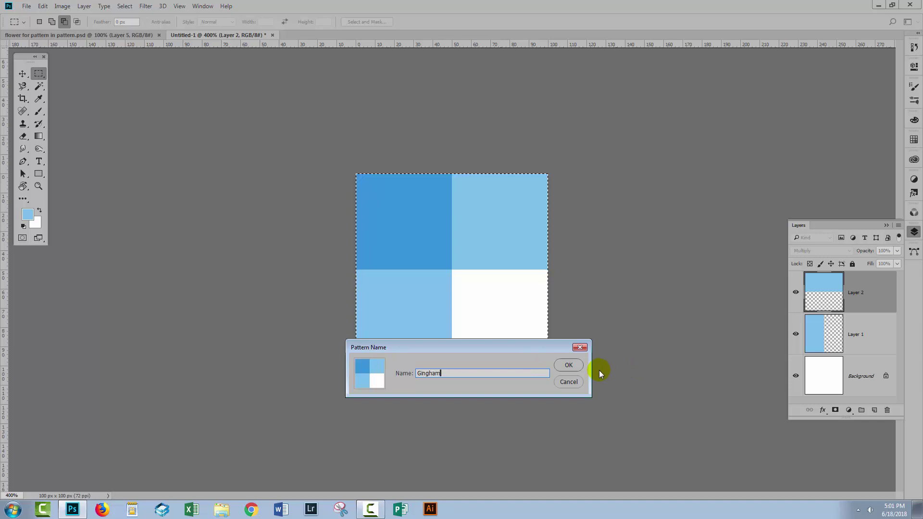
pyautogui.click(568, 365)
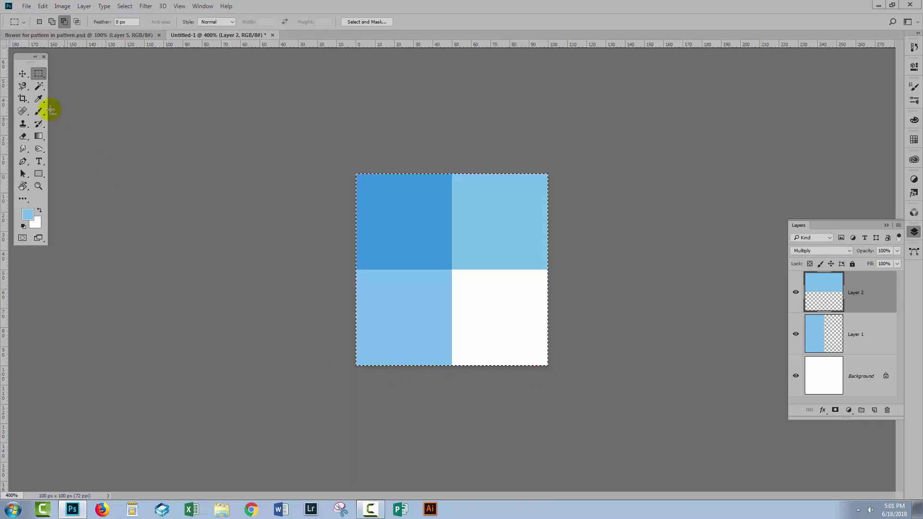
# - Deselect Layer 2 and clear the whole-canvas selection
pyautogui.click(22, 73)
pyautogui.click(168, 240)
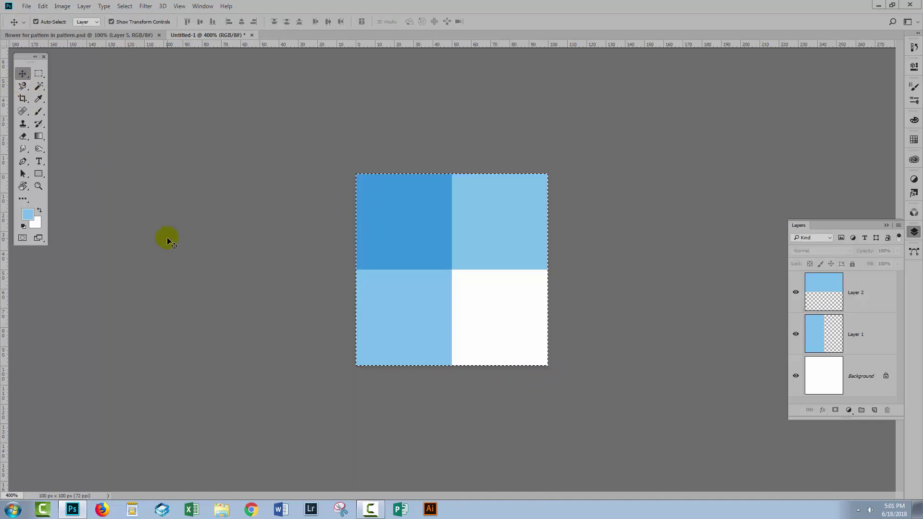
pyautogui.click(38, 73)
pyautogui.click(184, 206)
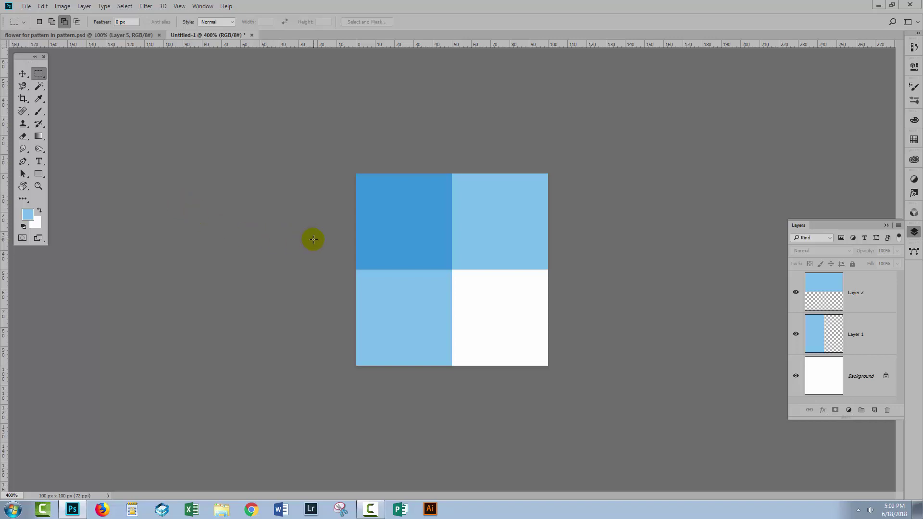
pyautogui.click(413, 195)
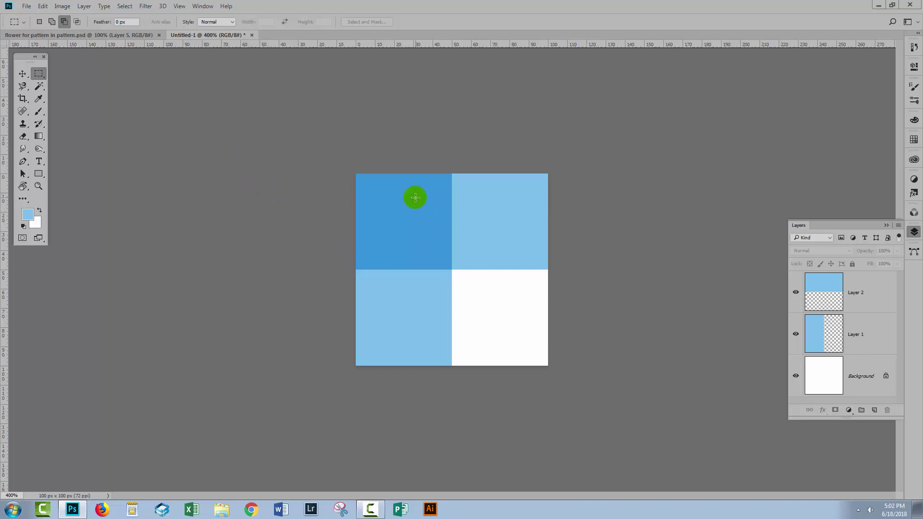
pyautogui.click(416, 212)
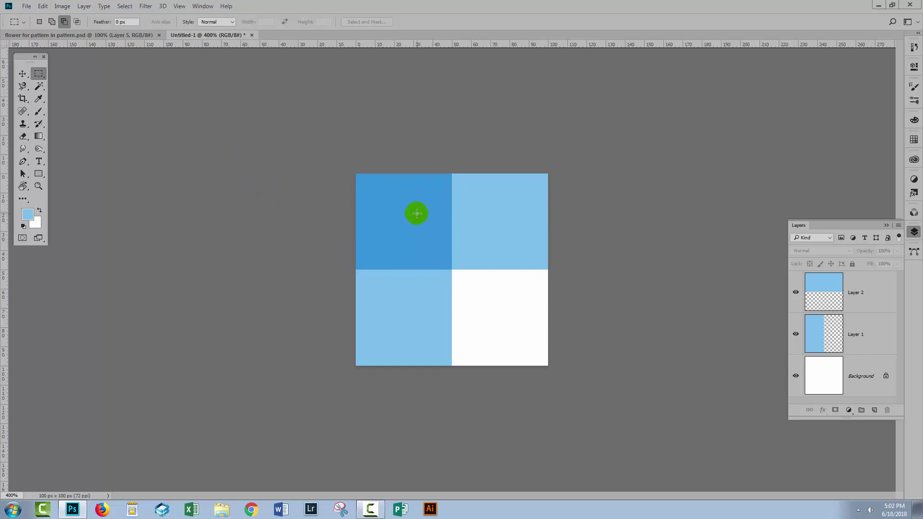
# - Create a new 600 × 600 px document
pyautogui.click(27, 6)
pyautogui.click(36, 18)
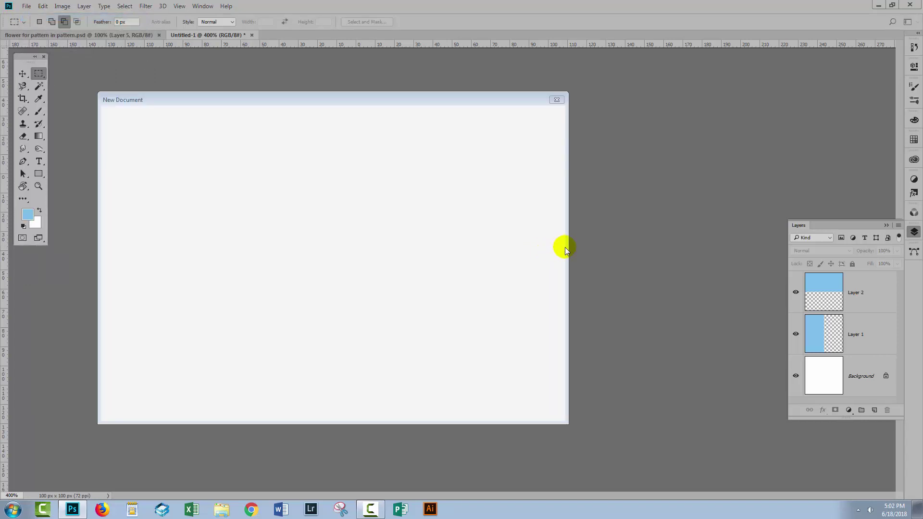
pyautogui.doubleClick(459, 191)
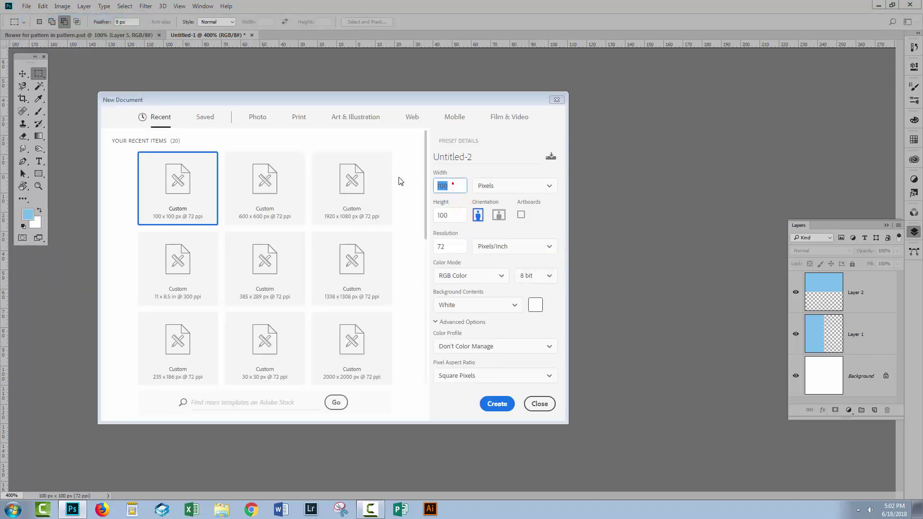
pyautogui.write('600')
pyautogui.press('Tab')
pyautogui.write('6')
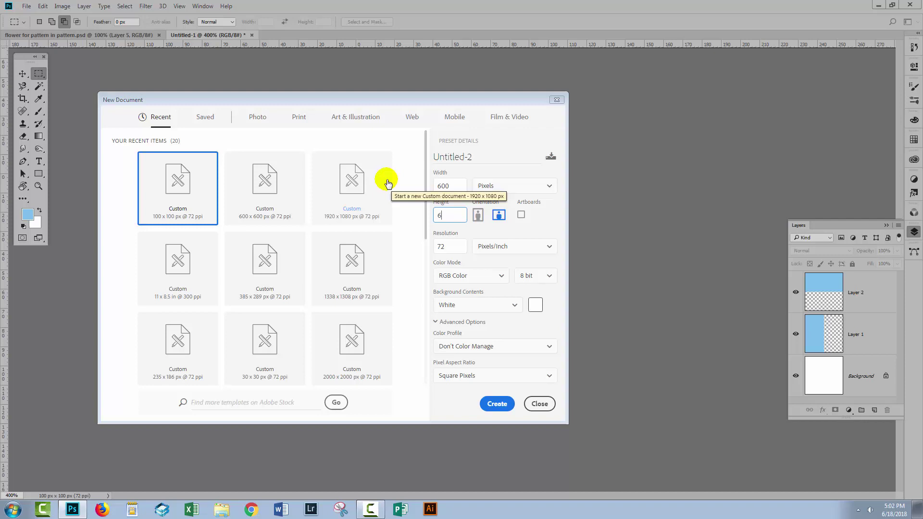
pyautogui.click(495, 405)
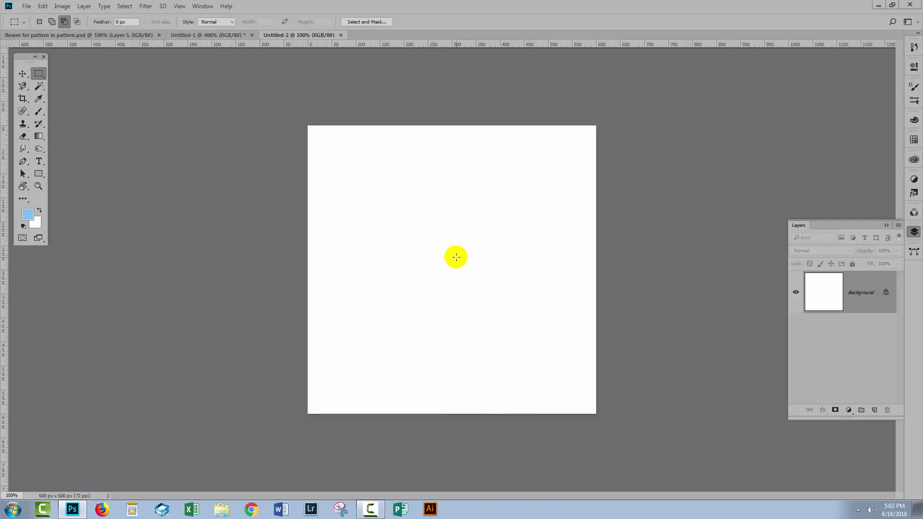
# - Add a Pattern Fill 1 layer tiling the Gingham pattern at 100% scale
pyautogui.click(84, 6)
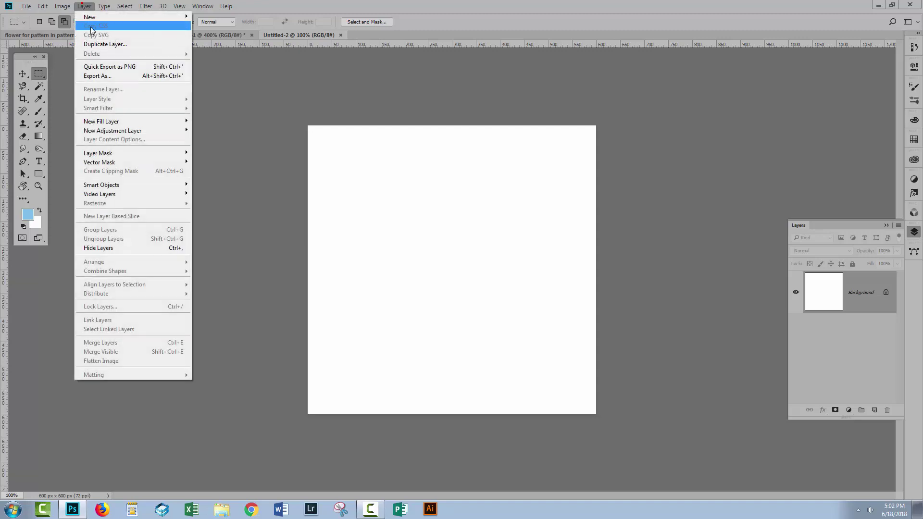
pyautogui.moveTo(140, 119)
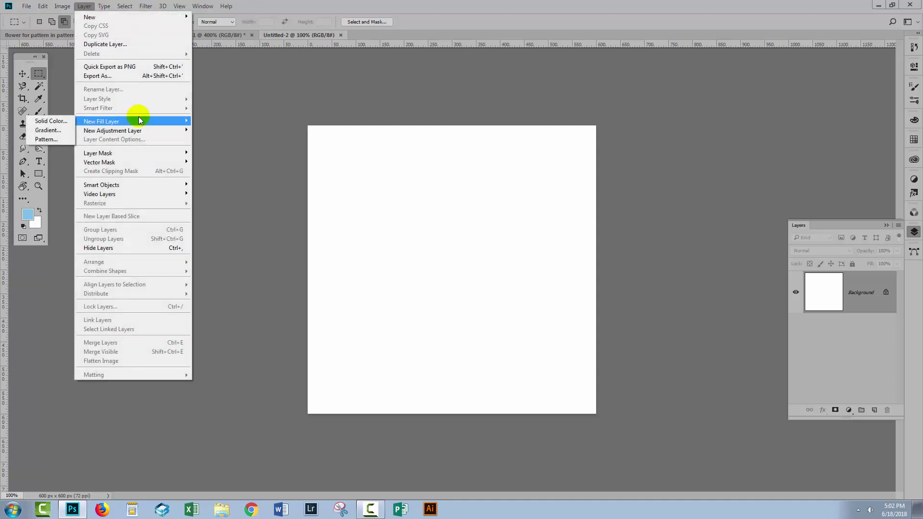
pyautogui.click(56, 140)
pyautogui.click(438, 252)
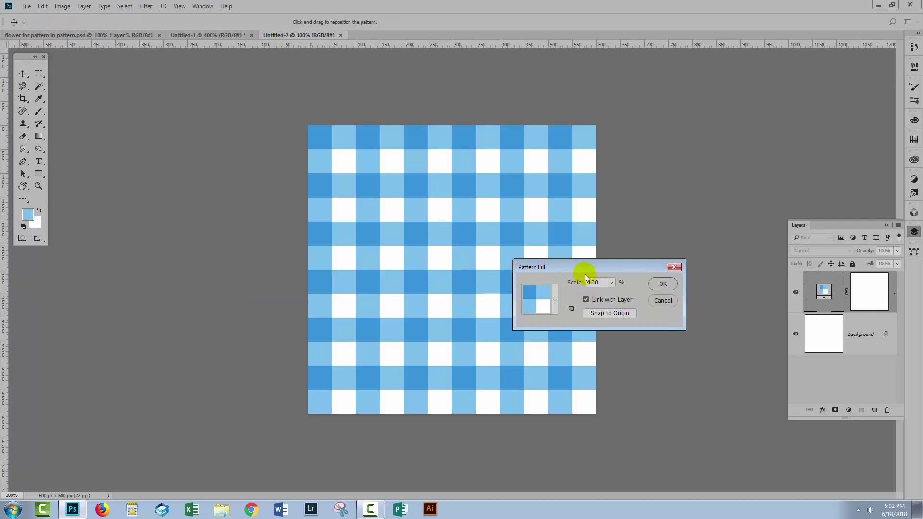
pyautogui.moveTo(579, 263); pyautogui.dragTo(645, 298)
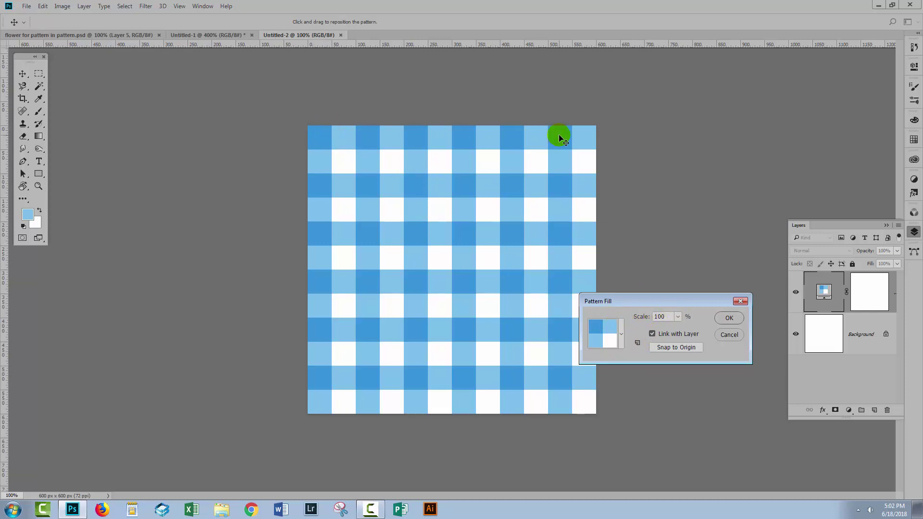
pyautogui.click(731, 318)
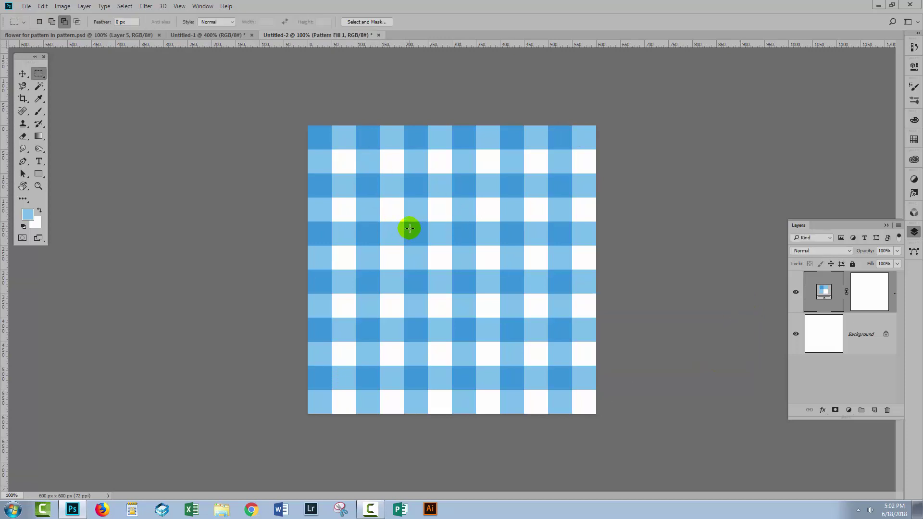
# - Widen the Layers panel and rasterize the Pattern Fill 1 layer into plain gingham pixels
pyautogui.click(344, 170)
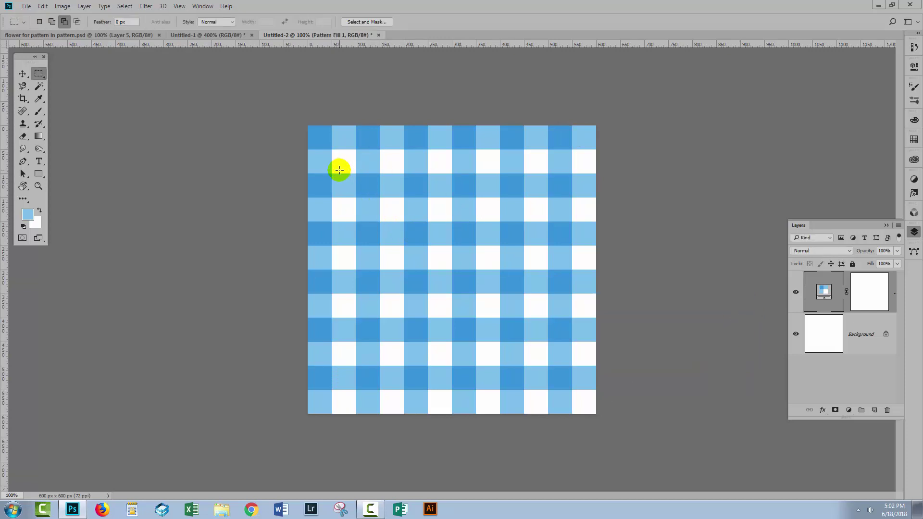
pyautogui.click(546, 315)
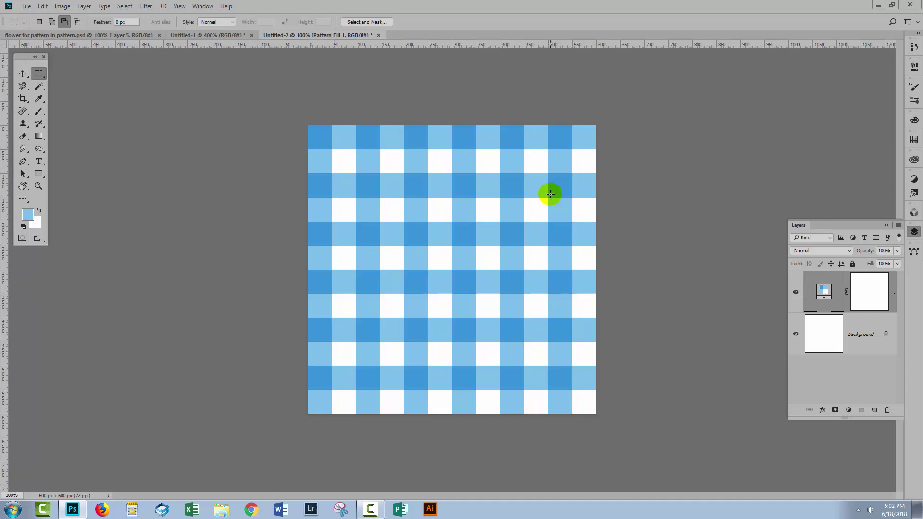
pyautogui.click(334, 163)
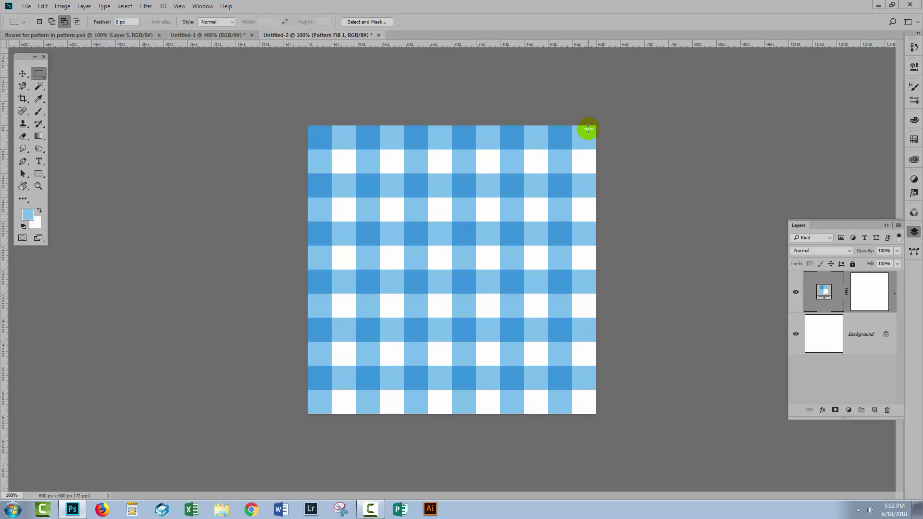
pyautogui.click(614, 354)
pyautogui.click(450, 224)
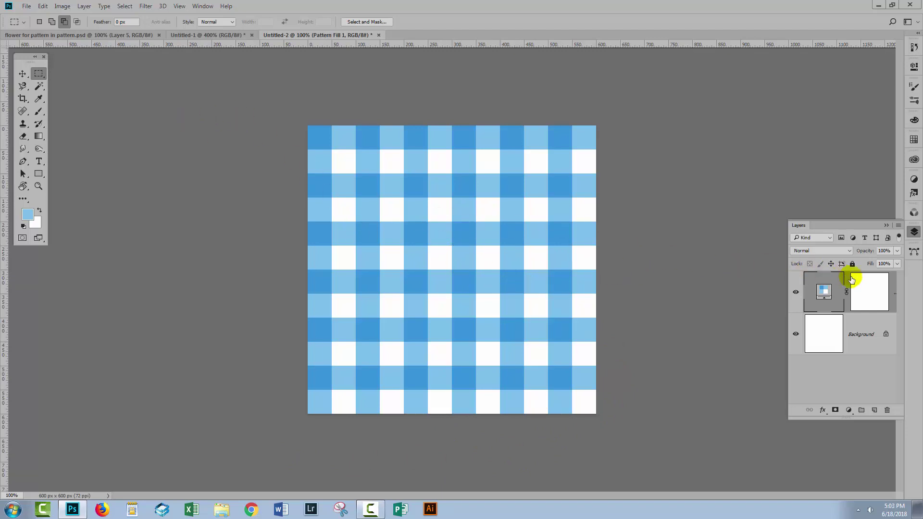
pyautogui.moveTo(789, 284); pyautogui.dragTo(683, 287)
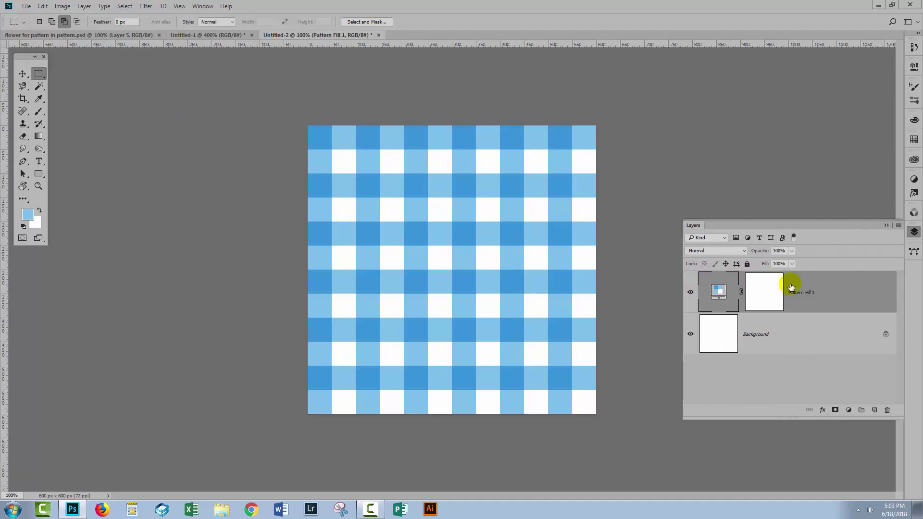
pyautogui.rightClick(811, 285)
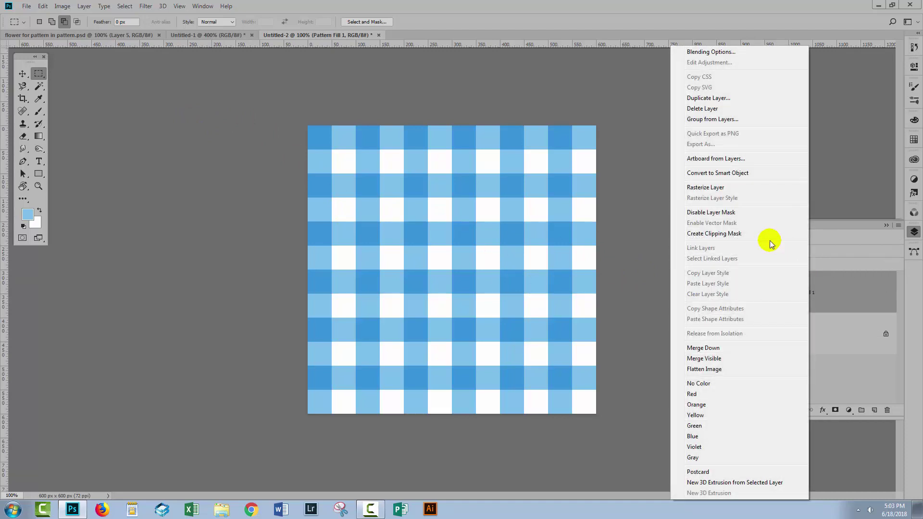
pyautogui.click(709, 187)
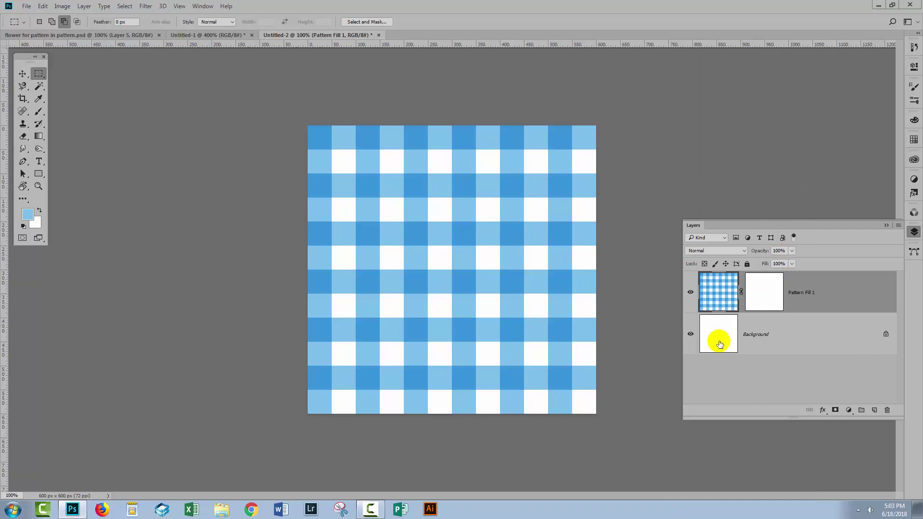
# - Duplicate the rose Layer 5 from 'flower for pattern' into Untitled-2 as Layer 1
pyautogui.click(48, 36)
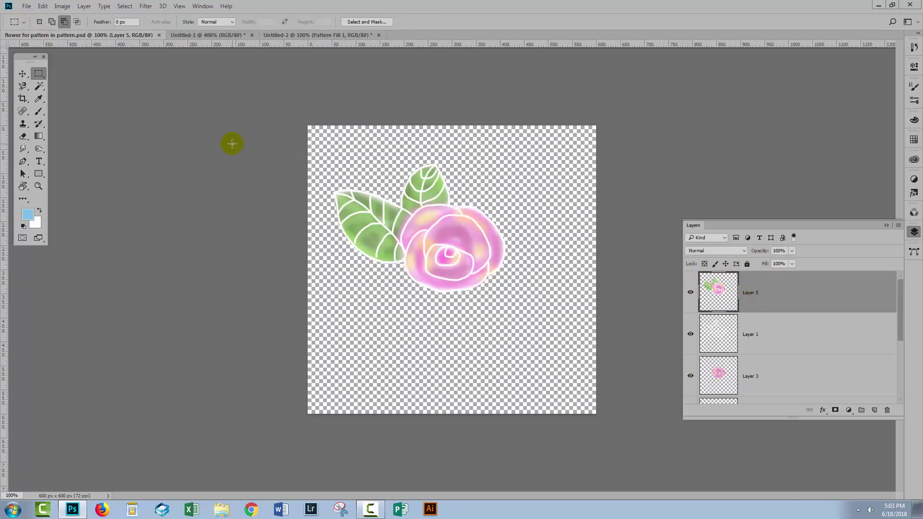
pyautogui.rightClick(781, 301)
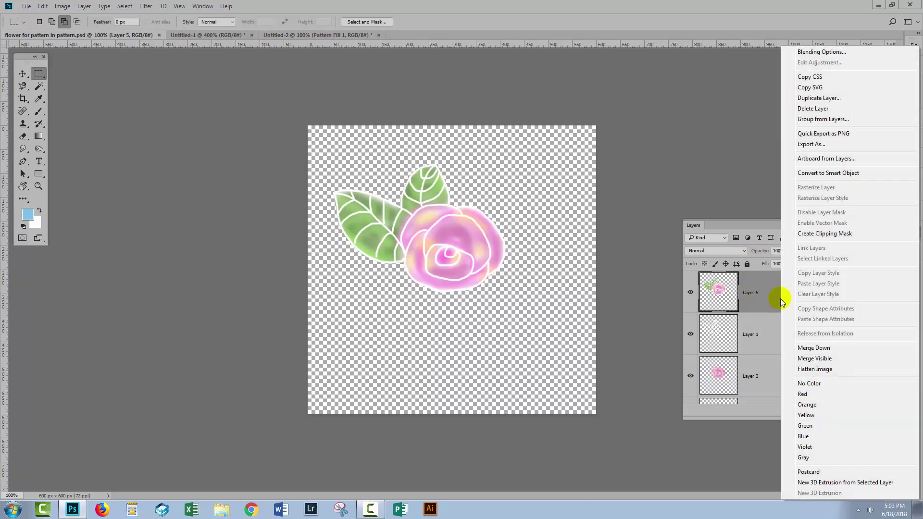
pyautogui.click(819, 98)
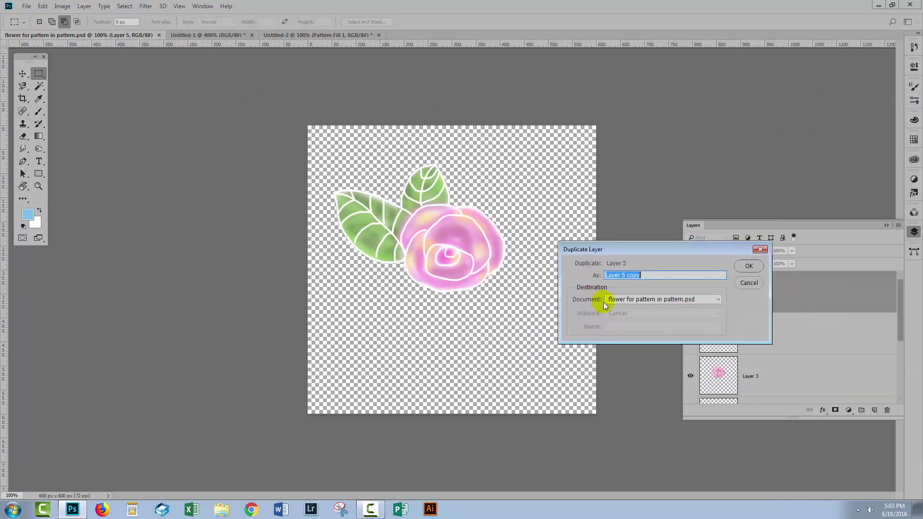
pyautogui.click(609, 300)
pyautogui.click(613, 319)
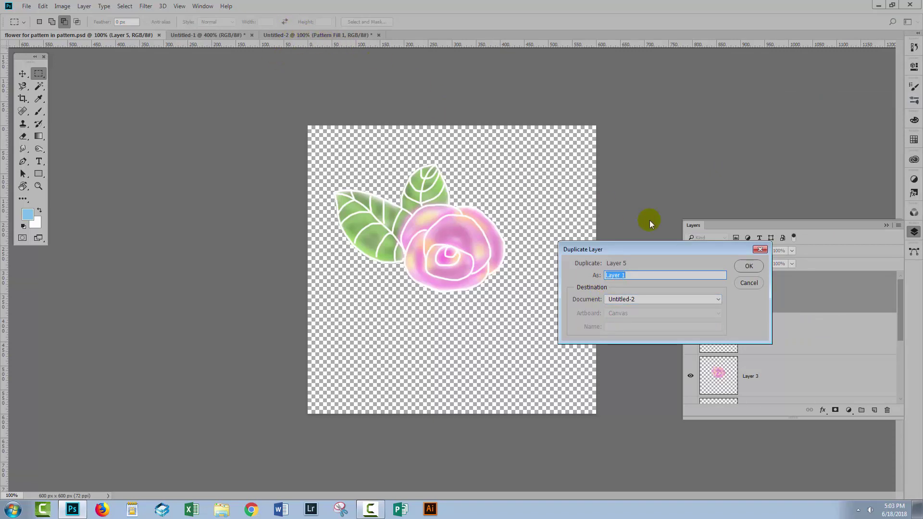
pyautogui.click(748, 266)
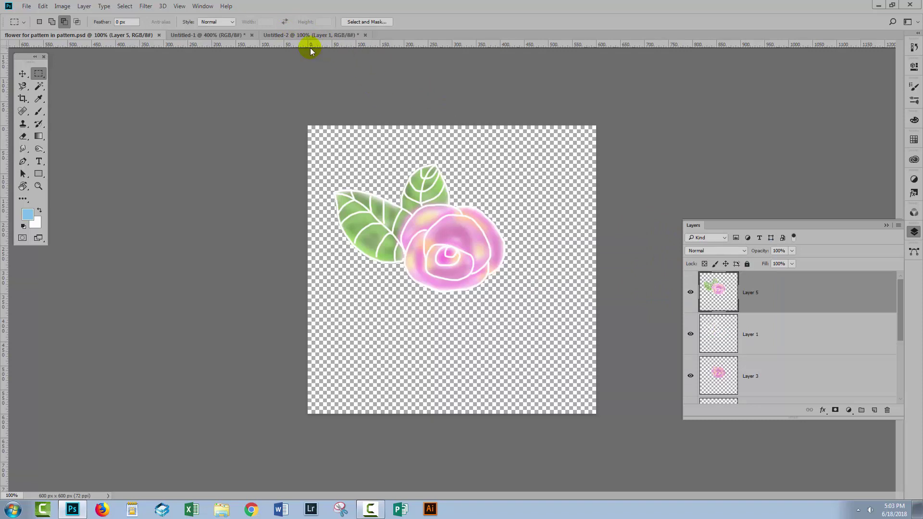
# - Scale the rose on Layer 1 to about 59% and centre it at 300 × 300 px
pyautogui.click(310, 35)
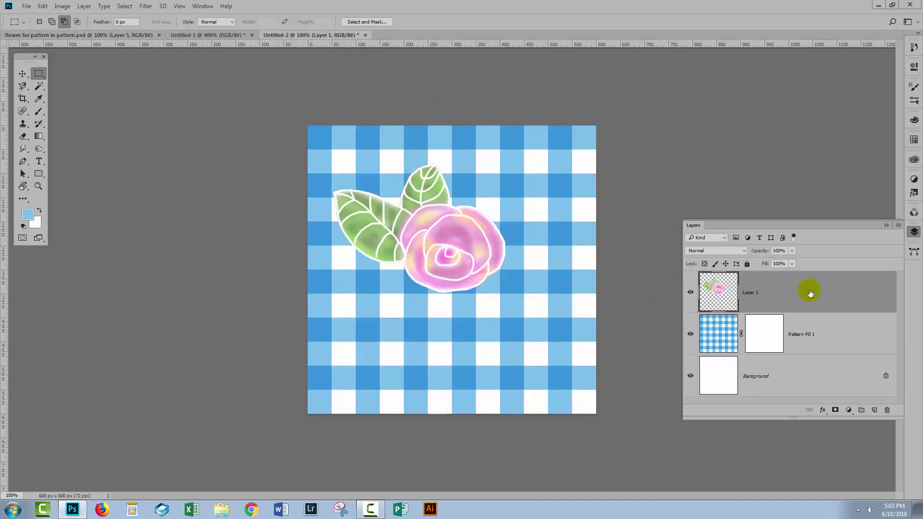
pyautogui.click(22, 75)
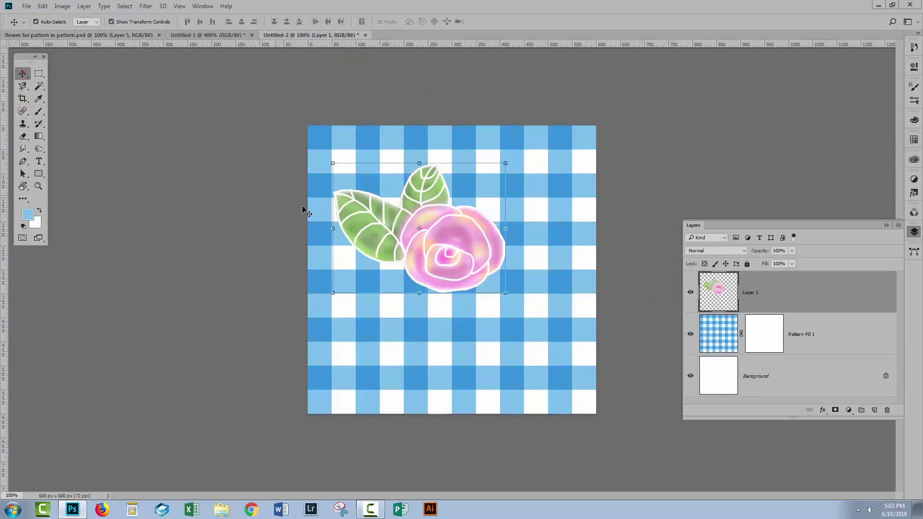
pyautogui.moveTo(419, 252); pyautogui.dragTo(447, 288)
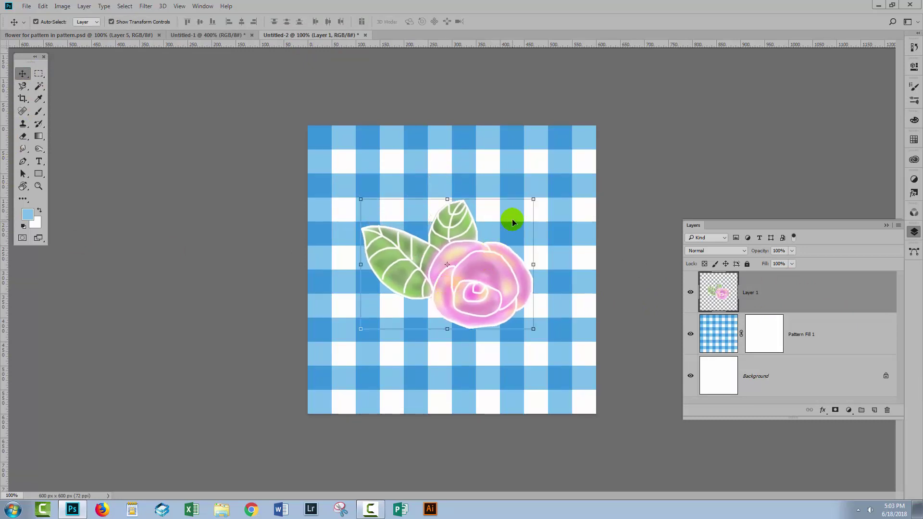
pyautogui.moveTo(534, 200); pyautogui.dragTo(500, 226)
pyautogui.moveTo(477, 285); pyautogui.dragTo(455, 278)
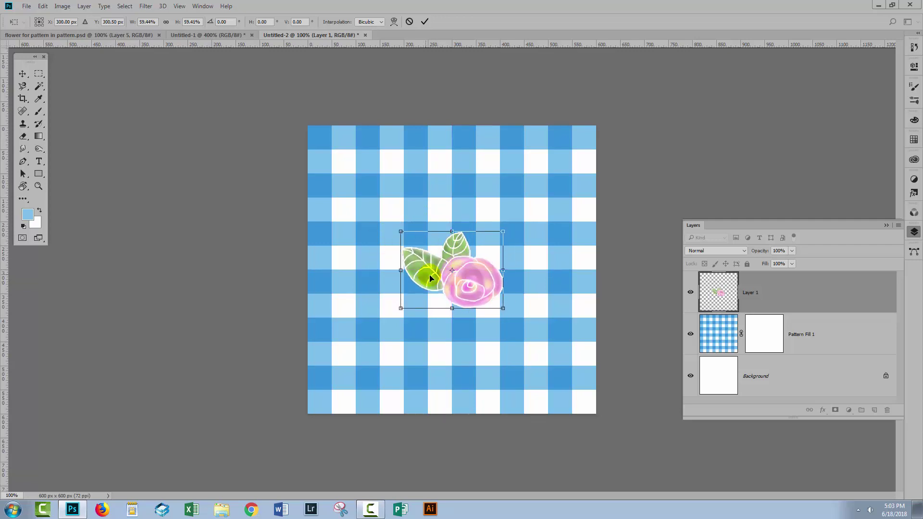
pyautogui.click(425, 22)
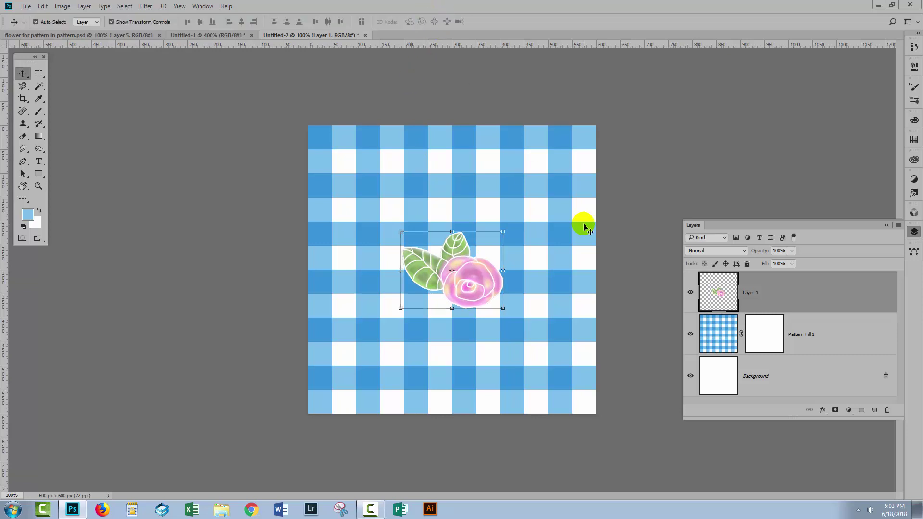
# - Duplicate Layer 1 and offset the copy +300 px right and down with Wrap Around
pyautogui.click(791, 375)
pyautogui.moveTo(731, 292); pyautogui.dragTo(876, 411)
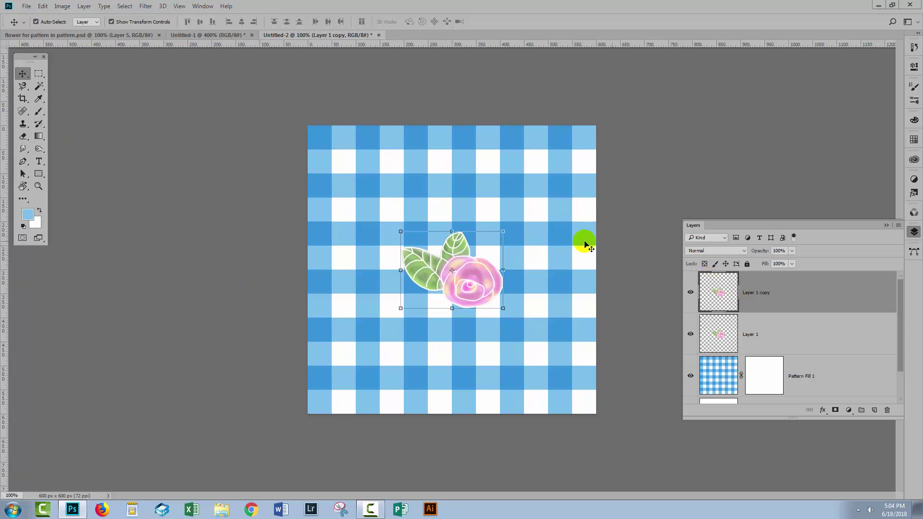
pyautogui.click(146, 6)
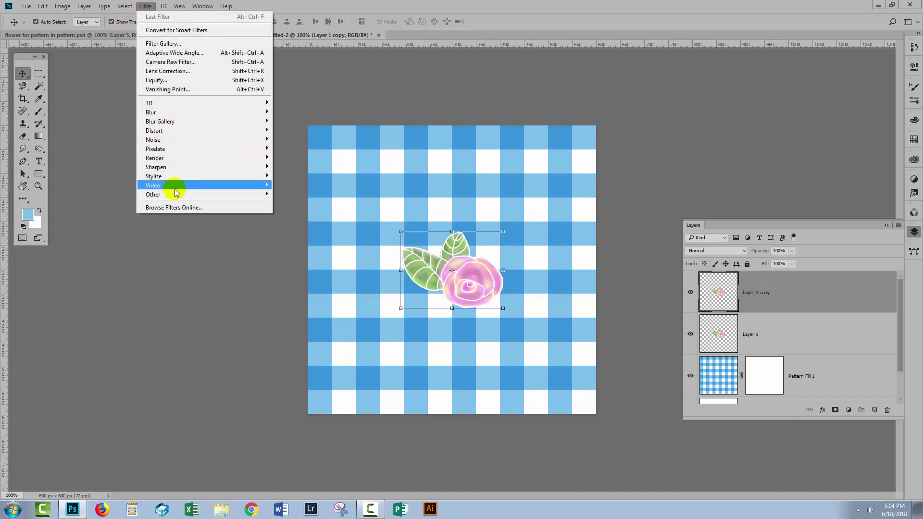
pyautogui.moveTo(176, 194)
pyautogui.click(109, 240)
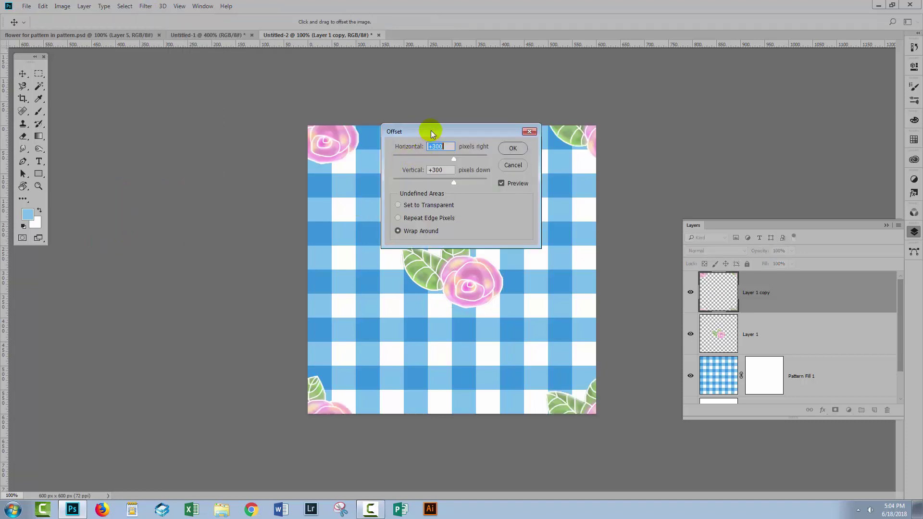
pyautogui.moveTo(431, 131); pyautogui.dragTo(447, 259)
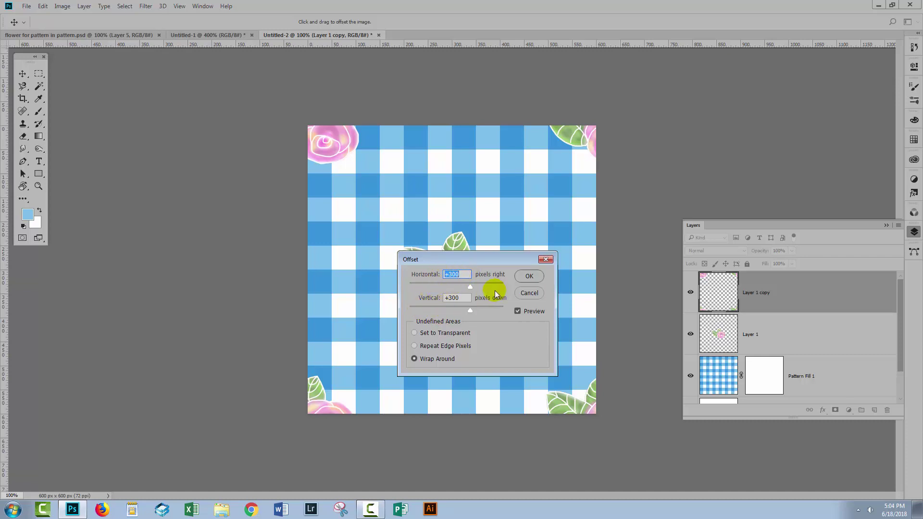
pyautogui.click(529, 277)
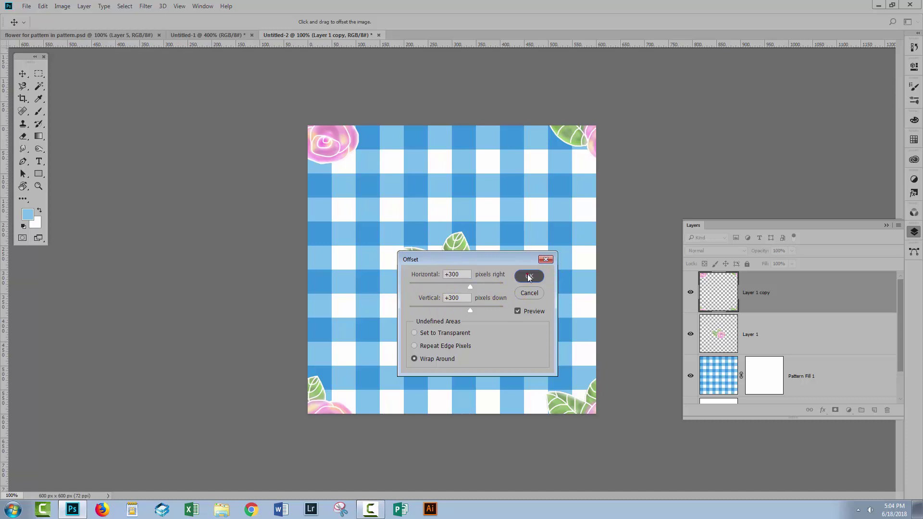
# - Select the whole 600×600 canvas and define it as a pattern named 'Pattern in pattern'
pyautogui.click(632, 208)
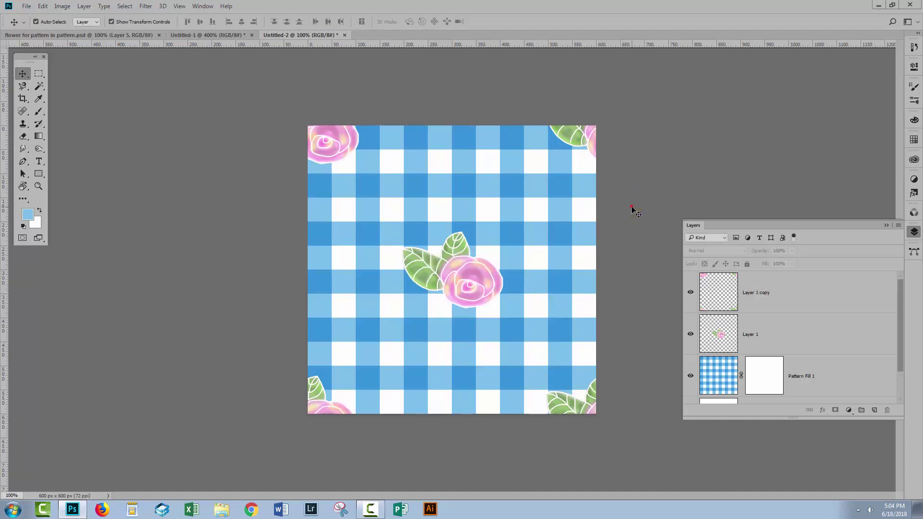
pyautogui.click(758, 294)
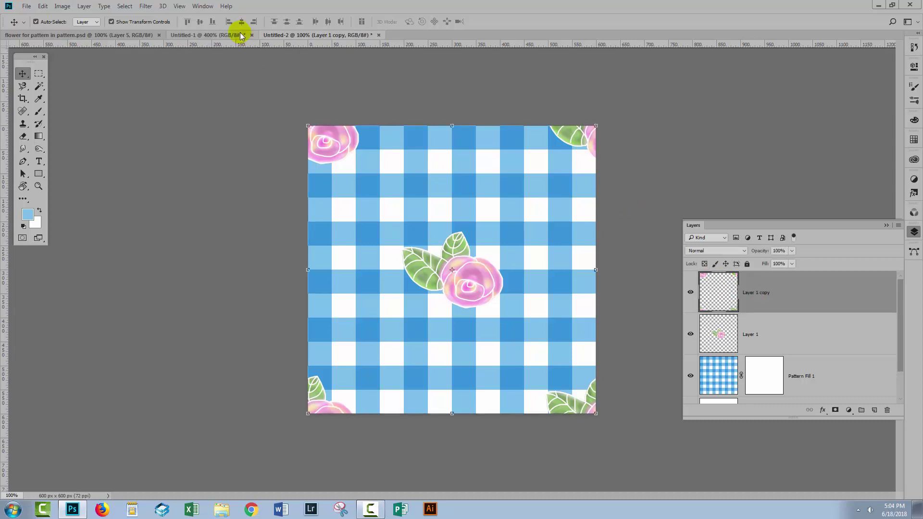
pyautogui.click(129, 6)
pyautogui.click(149, 17)
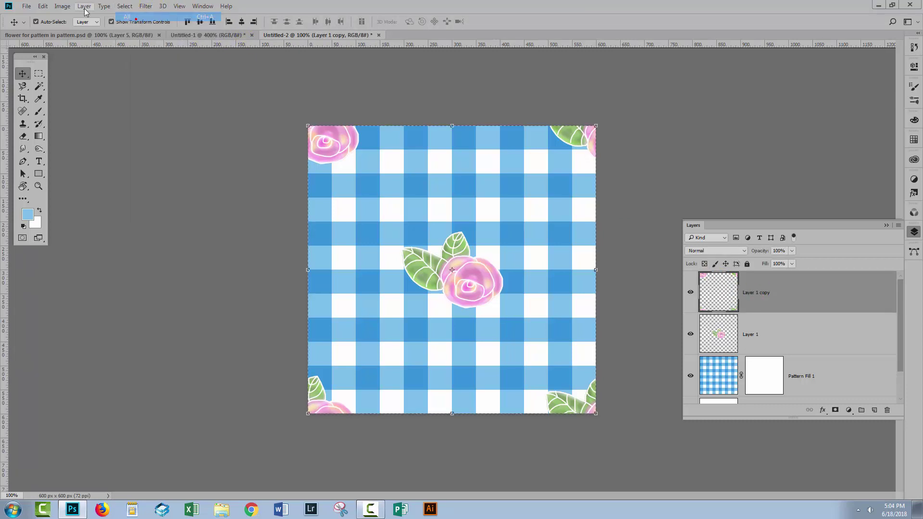
pyautogui.click(44, 7)
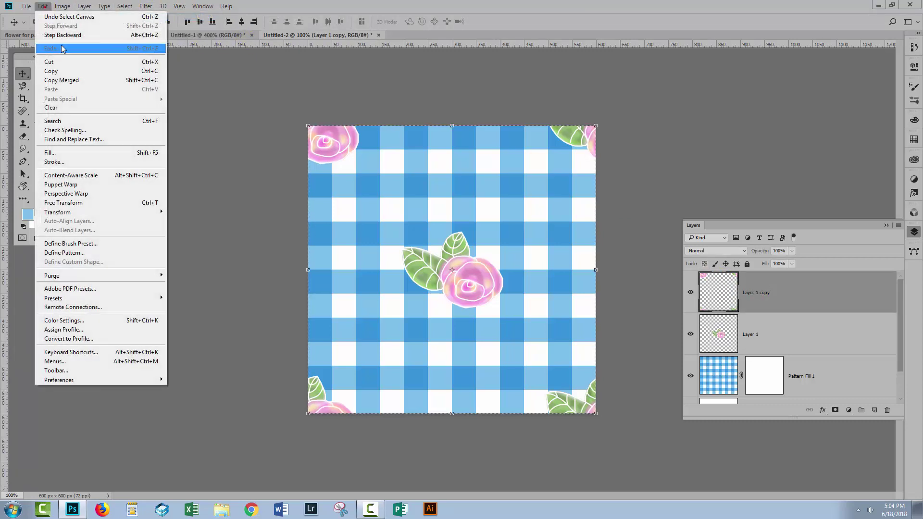
pyautogui.click(62, 254)
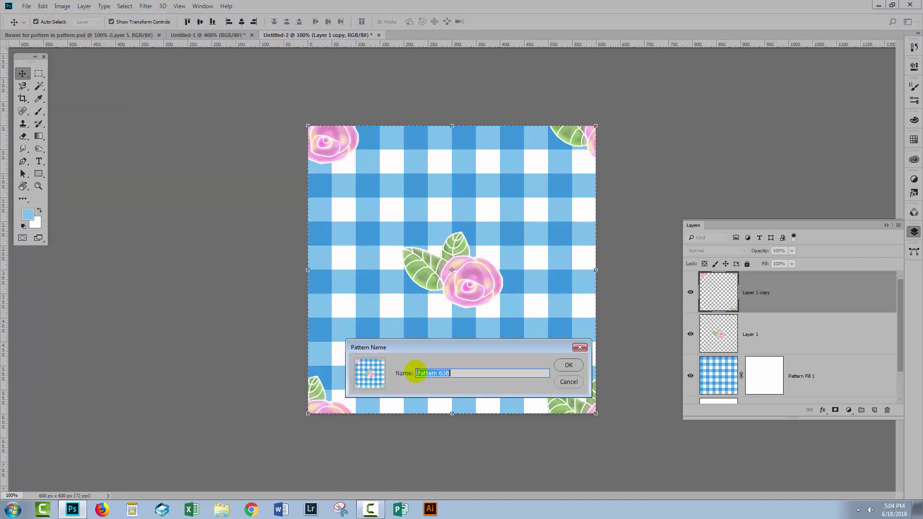
pyautogui.click(481, 375)
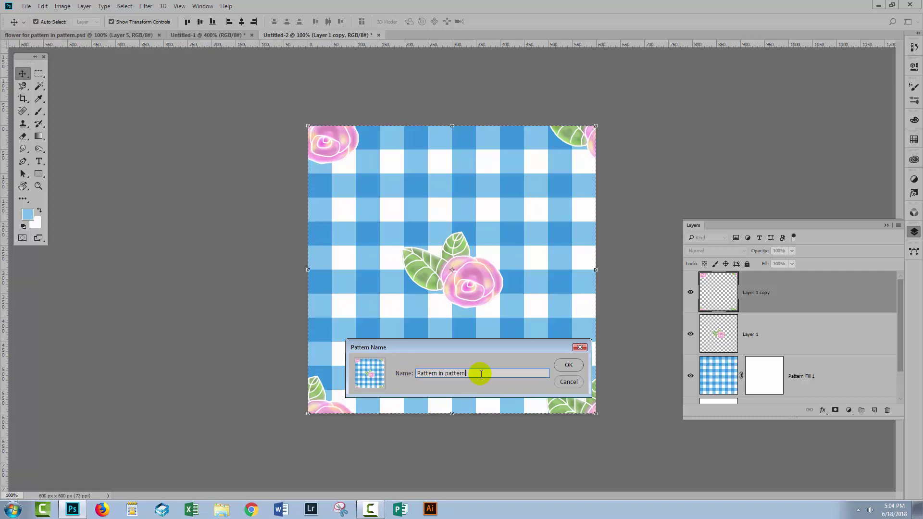
pyautogui.click(566, 365)
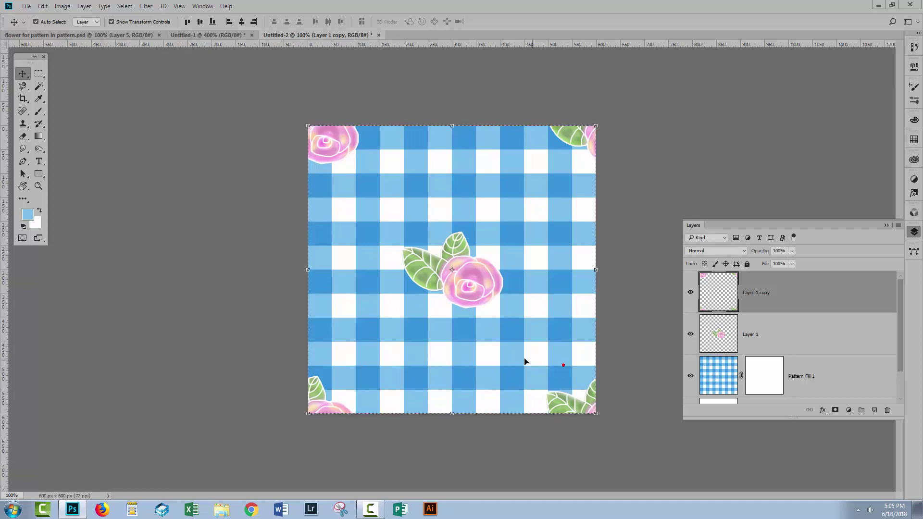
# - Create a new white document 1920 pixels wide by 1080 pixels high, Untitled-3
pyautogui.click(25, 6)
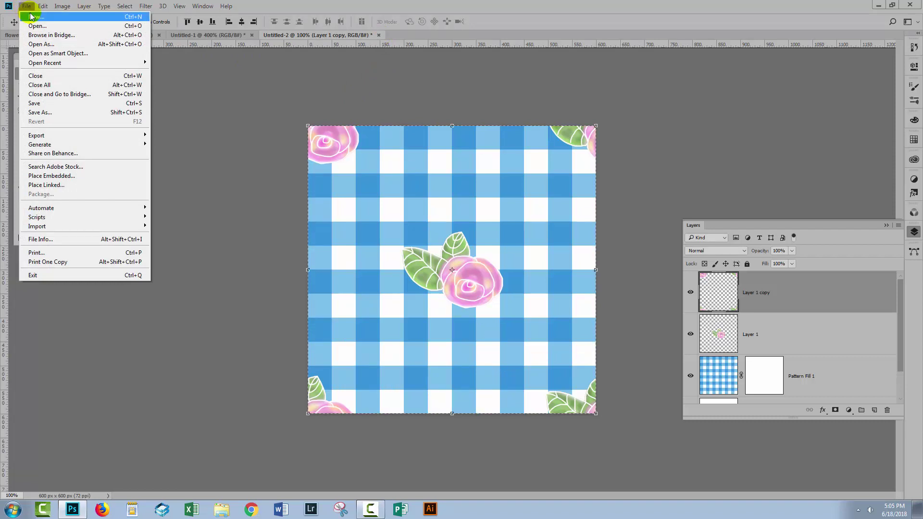
pyautogui.click(36, 16)
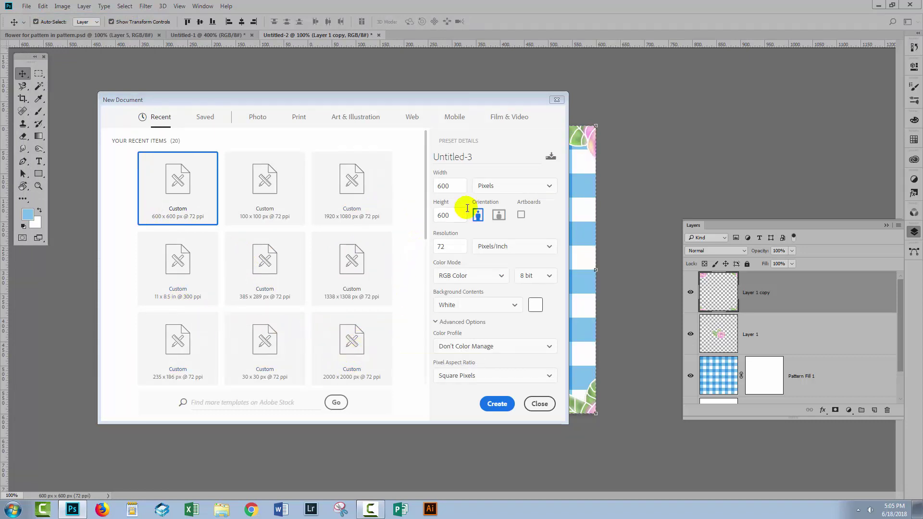
pyautogui.doubleClick(445, 184)
pyautogui.write('1920')
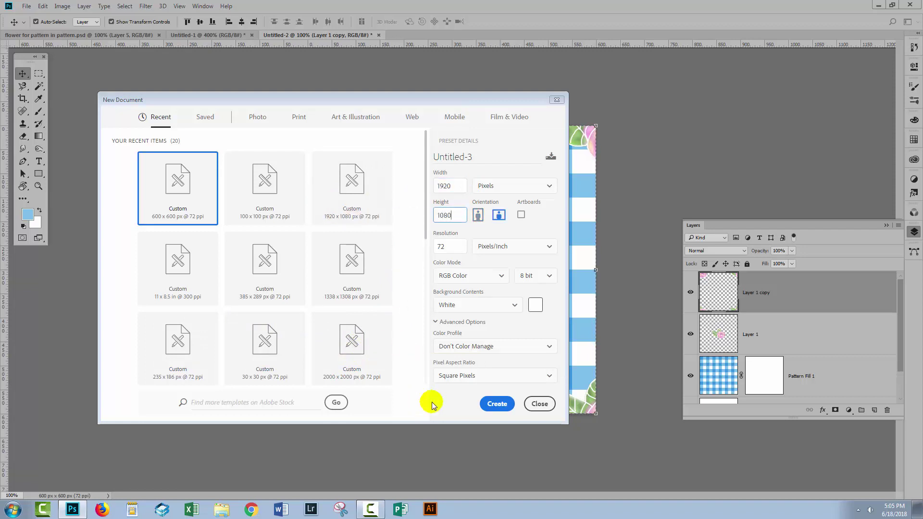
pyautogui.click(498, 406)
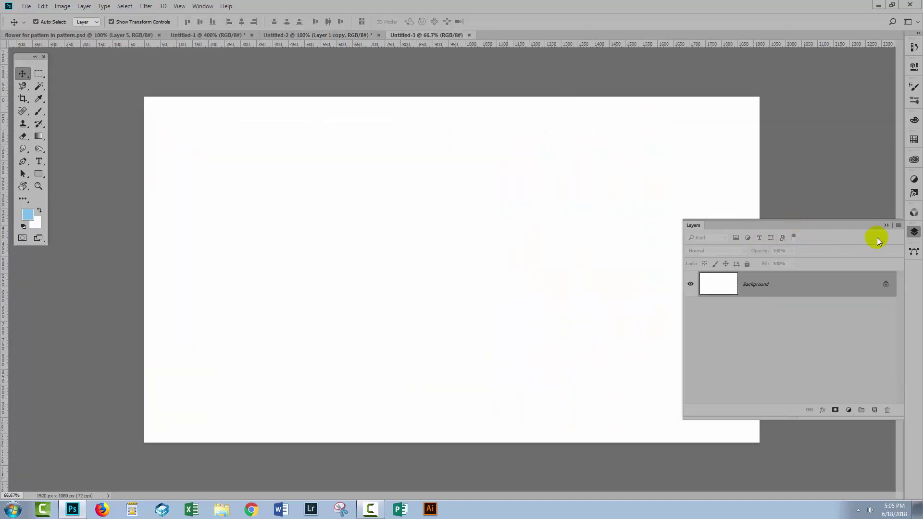
# - Add a Pattern Fill 1 layer tiling the gingham rose pattern, then return to Untitled-2
pyautogui.click(886, 225)
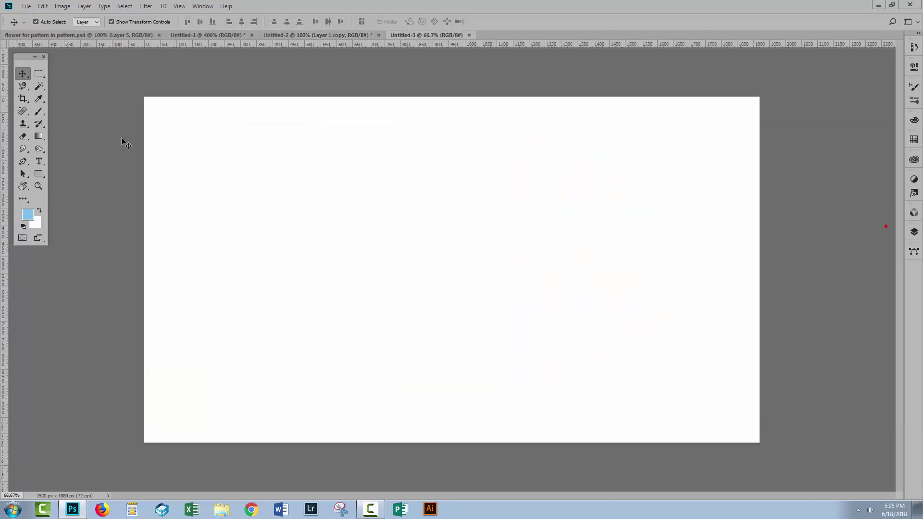
pyautogui.click(84, 6)
pyautogui.moveTo(101, 122)
pyautogui.click(50, 141)
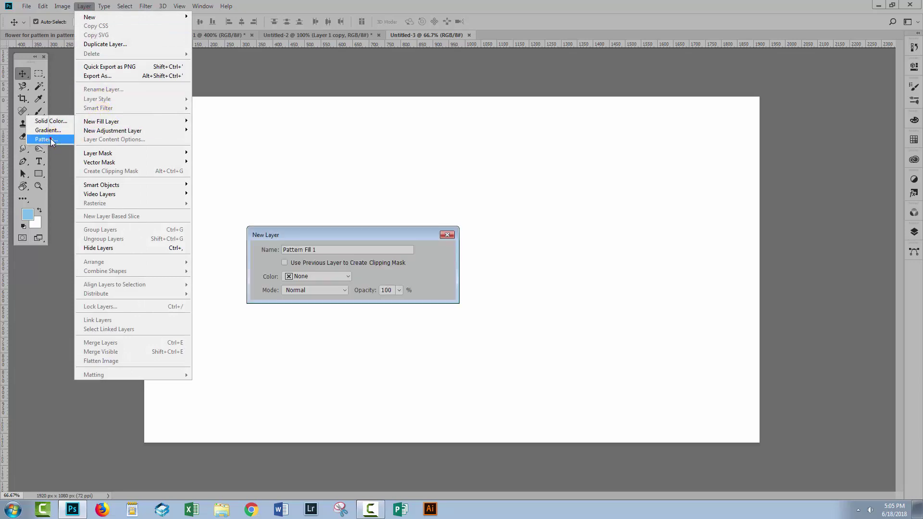
pyautogui.click(433, 249)
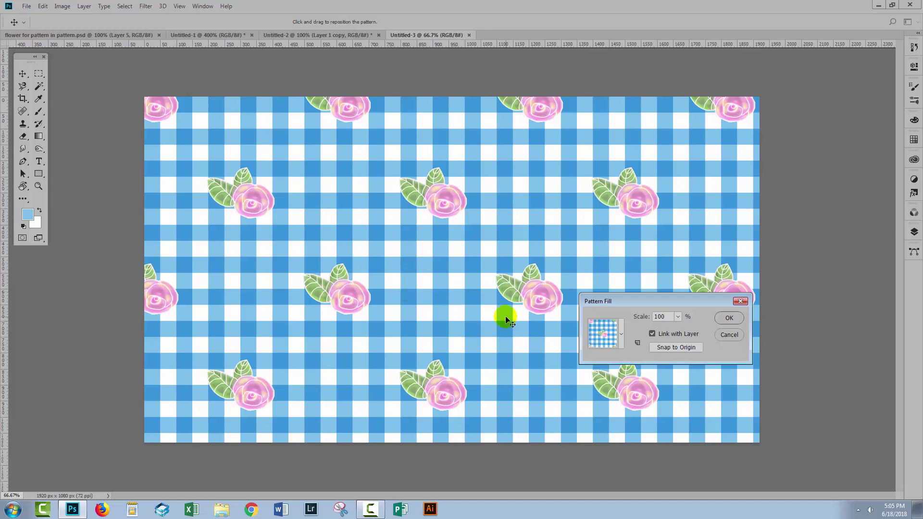
pyautogui.click(729, 318)
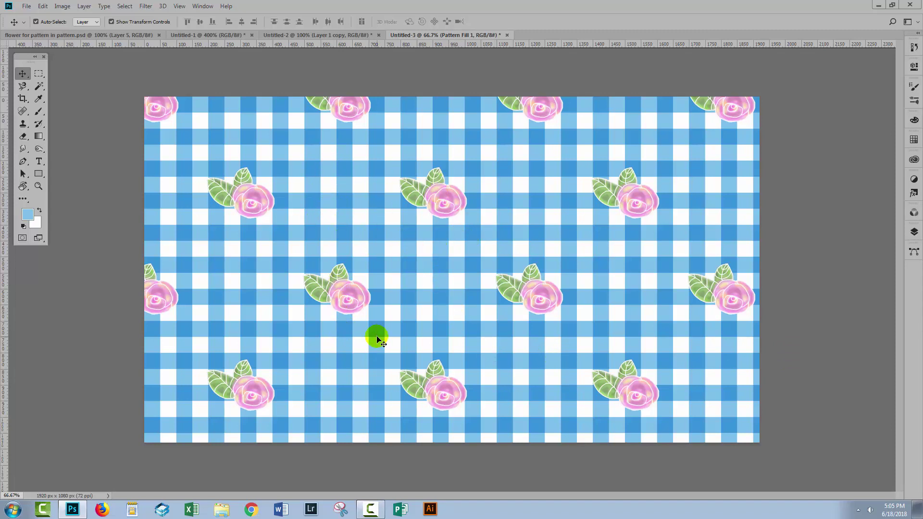
pyautogui.click(303, 35)
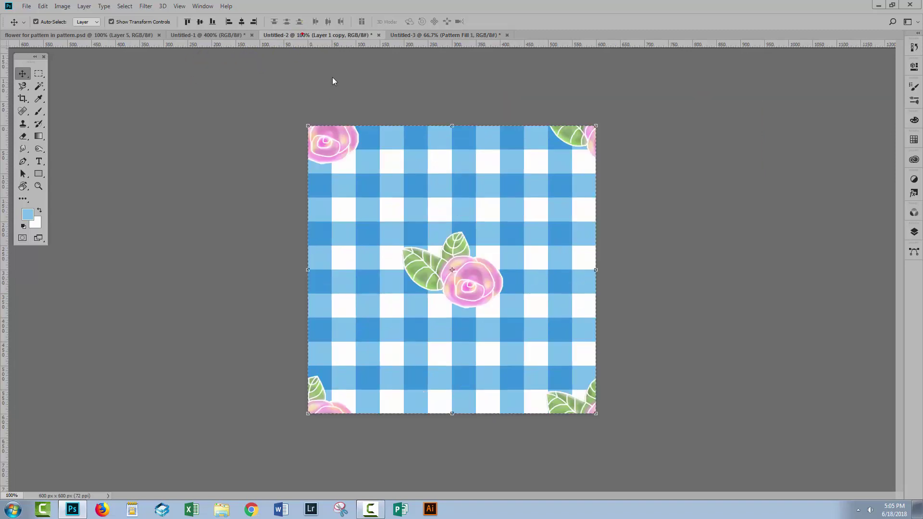
# - Rotate the centre rose on Layer 1 about 148° so its leaves point right
pyautogui.click(911, 233)
pyautogui.click(721, 336)
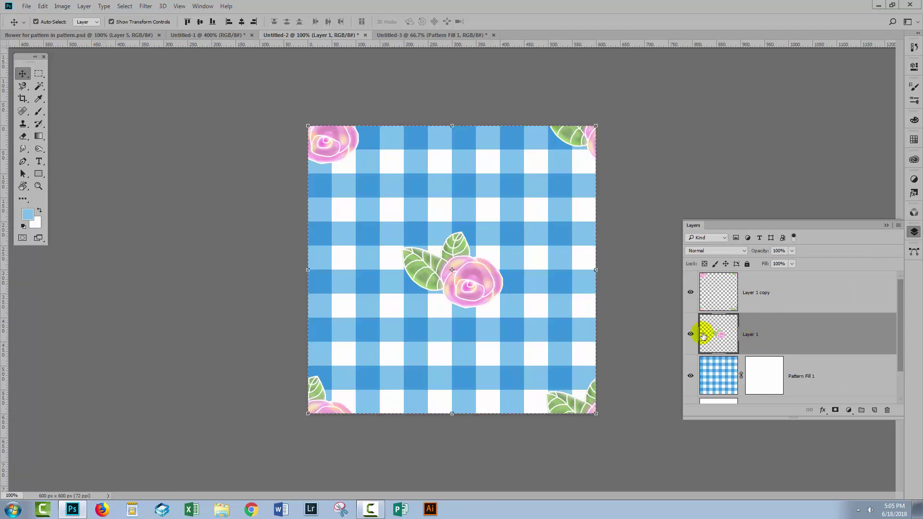
pyautogui.click(392, 286)
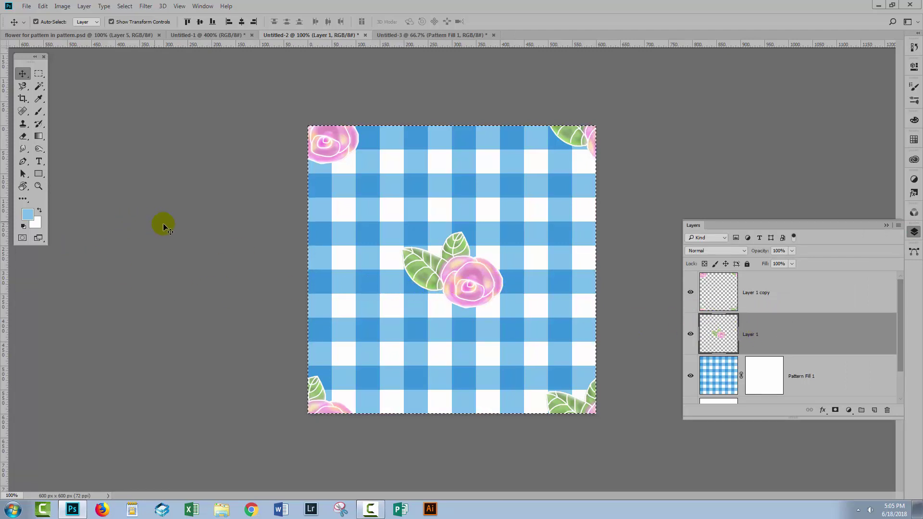
pyautogui.hotkey('ctrl', 'd')
pyautogui.hotkey('ctrl', 't')
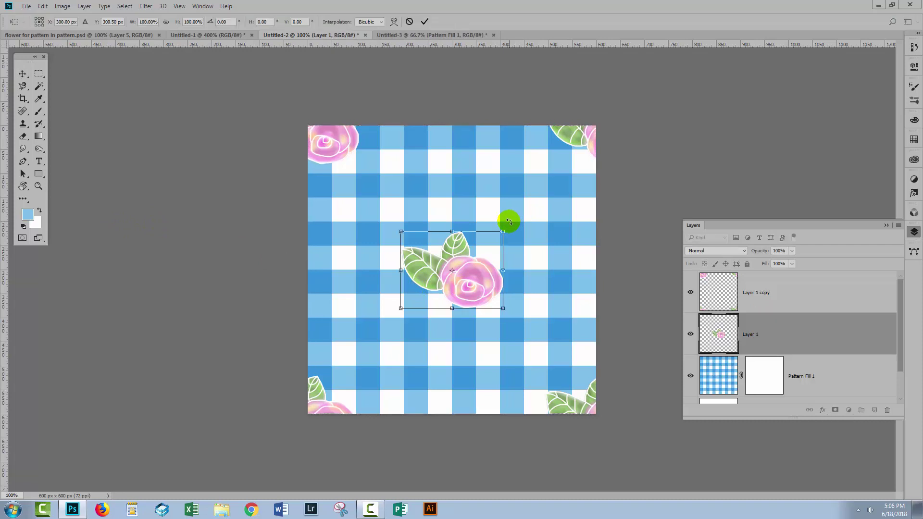
pyautogui.moveTo(509, 225); pyautogui.dragTo(401, 303)
pyautogui.click(425, 21)
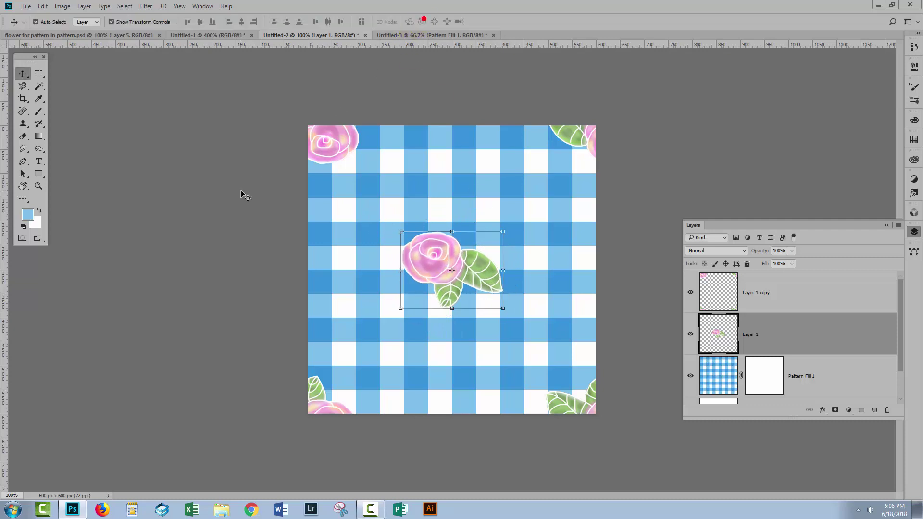
pyautogui.click(213, 220)
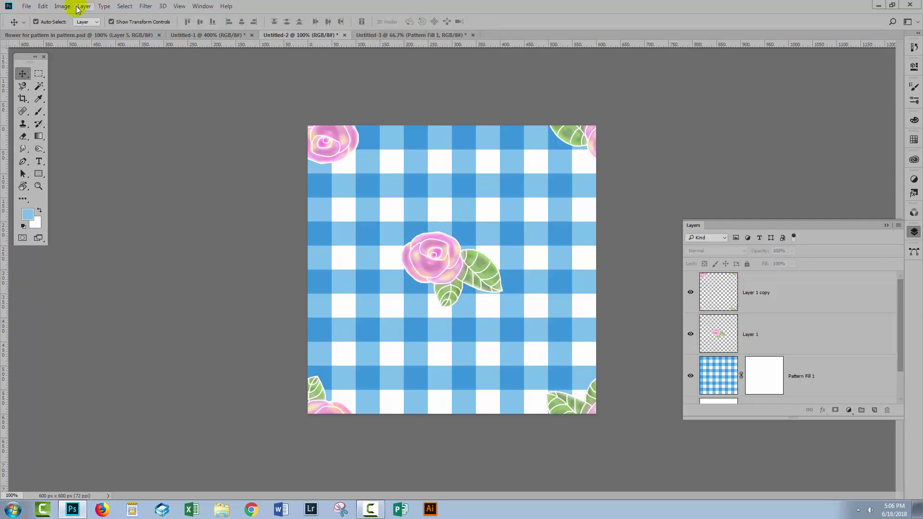
# - Select the whole tile and define it as a pattern named 'Pattern in pattern 2'
pyautogui.click(125, 5)
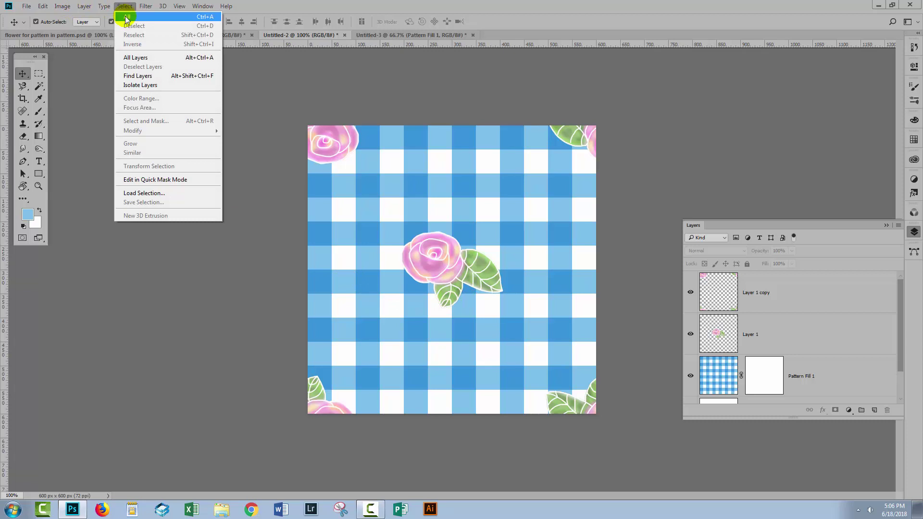
pyautogui.click(126, 17)
pyautogui.click(43, 5)
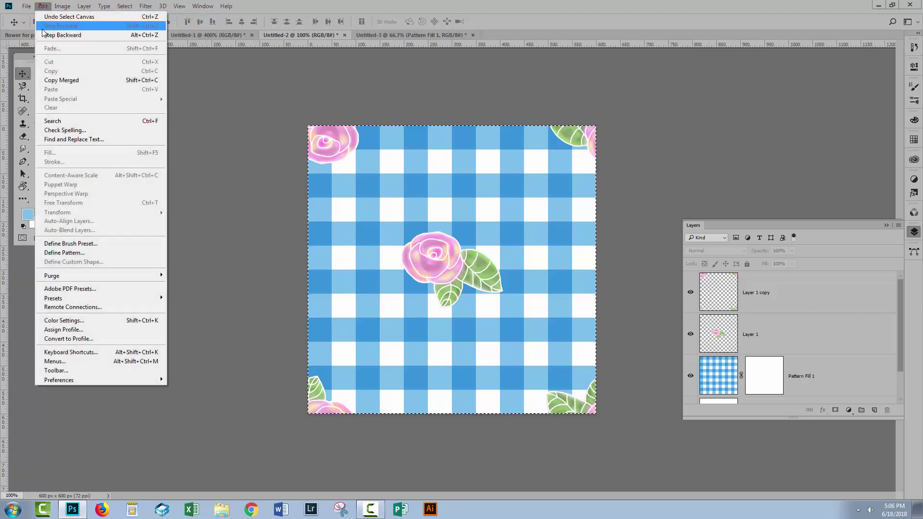
pyautogui.click(101, 253)
pyautogui.click(465, 373)
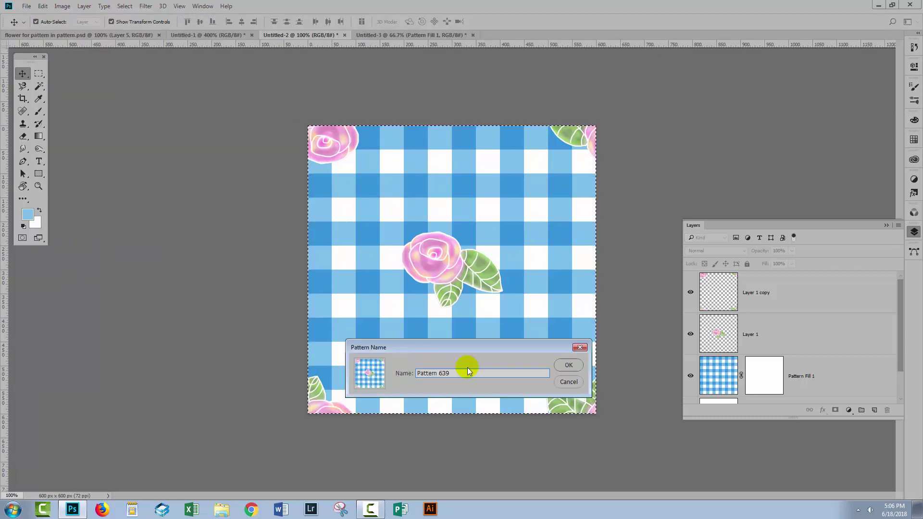
pyautogui.press('BackSpace')
pyautogui.press('BackSpace')
pyautogui.press('BackSpace')
pyautogui.write('in pattern 2')
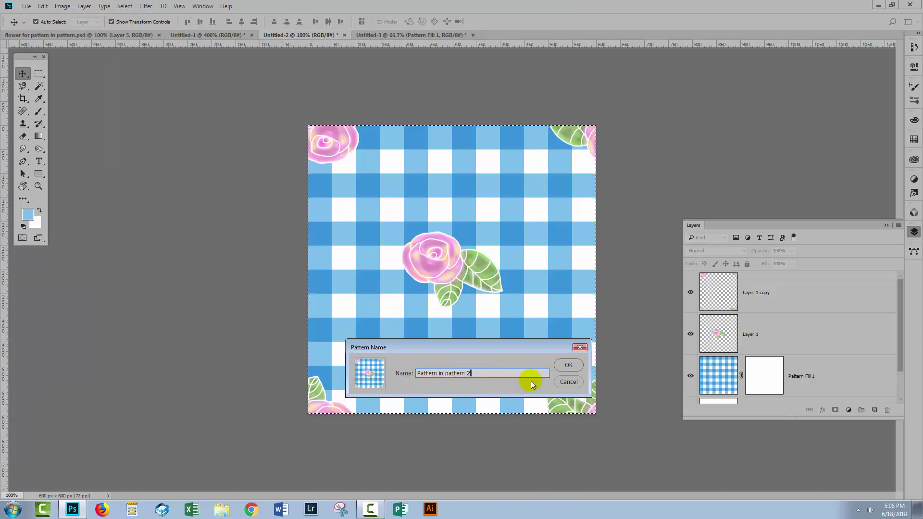
pyautogui.click(566, 366)
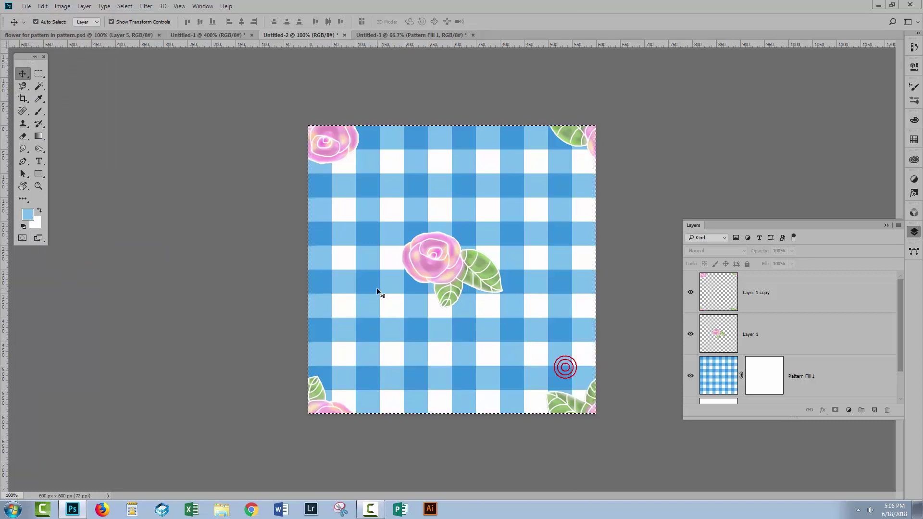
# - In Untitled-3, change Pattern Fill 1 to the newly saved 'Pattern in pattern 2' rose pattern
pyautogui.click(402, 36)
pyautogui.doubleClick(717, 285)
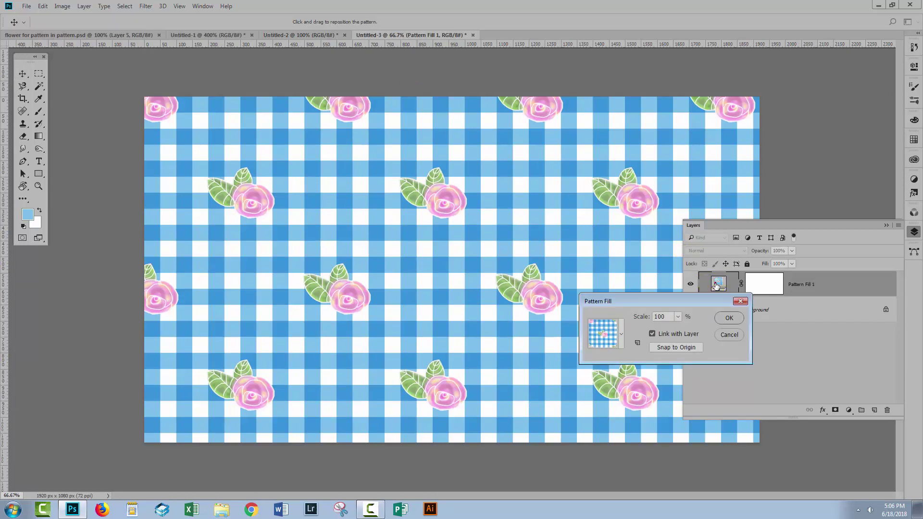
pyautogui.click(622, 337)
pyautogui.moveTo(653, 237); pyautogui.dragTo(655, 296)
pyautogui.click(561, 304)
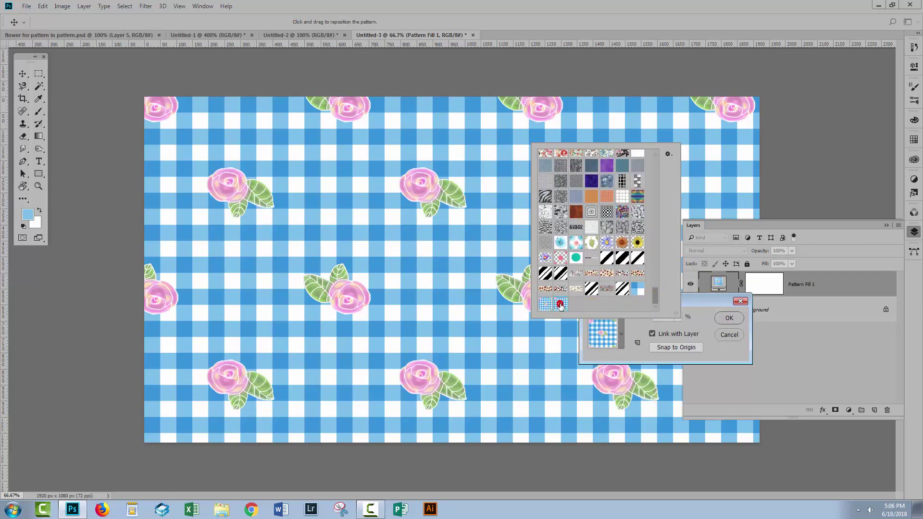
pyautogui.click(729, 317)
pyautogui.click(729, 318)
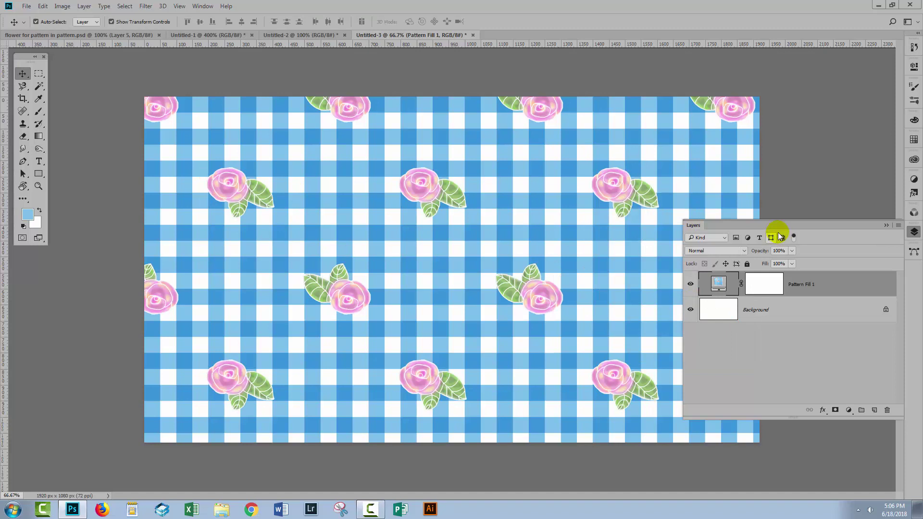
pyautogui.click(888, 226)
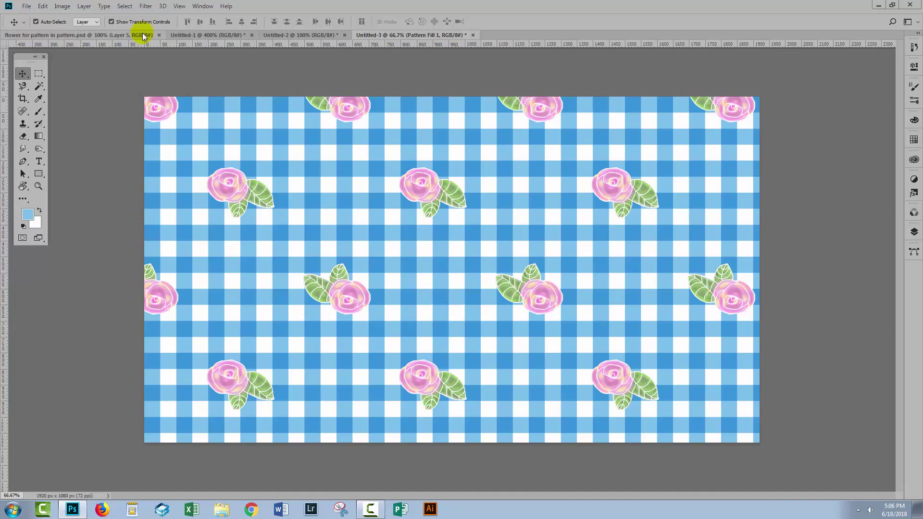
# - Return to the Untitled-2 tile and deselect it with the Rectangular Marquee tool active
pyautogui.click(302, 37)
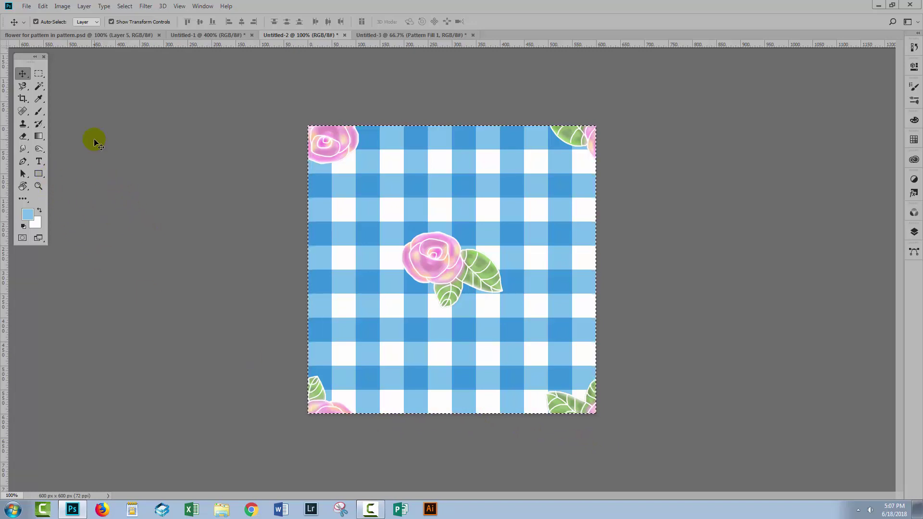
pyautogui.click(39, 74)
pyautogui.click(163, 209)
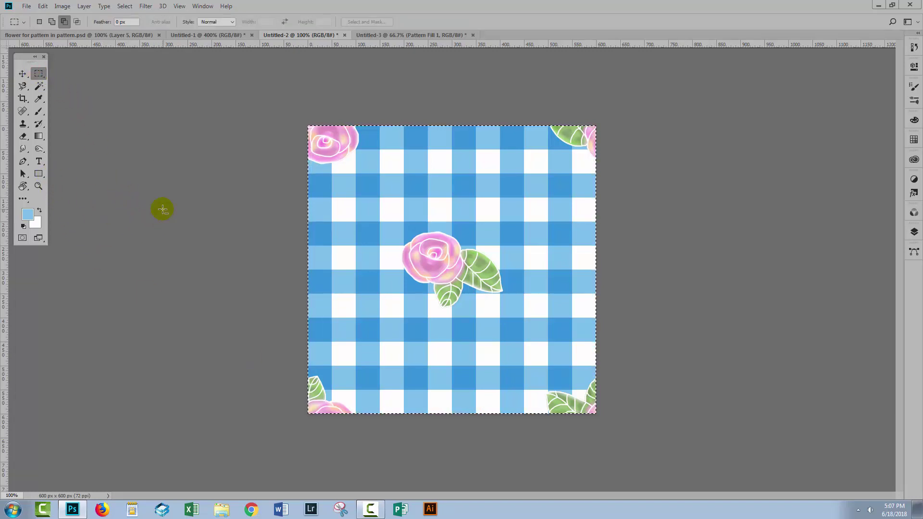
pyautogui.hotkey('ctrl', 'd')
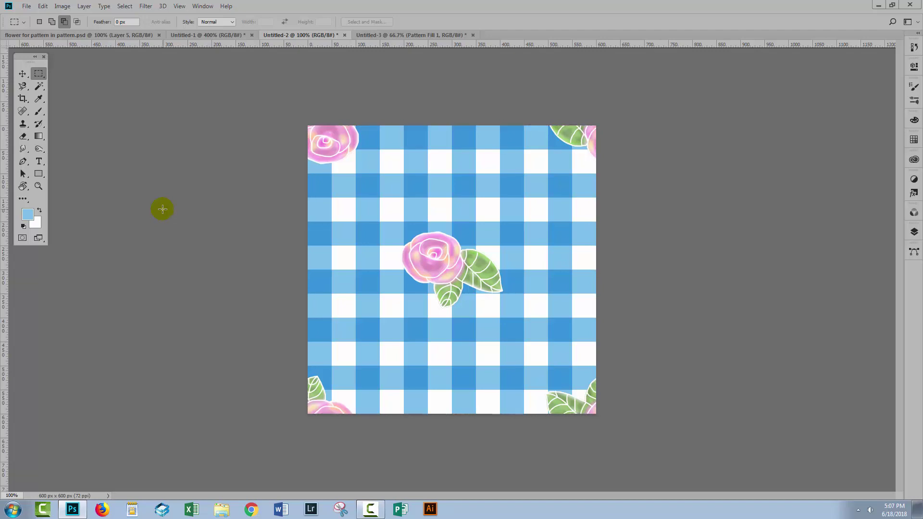